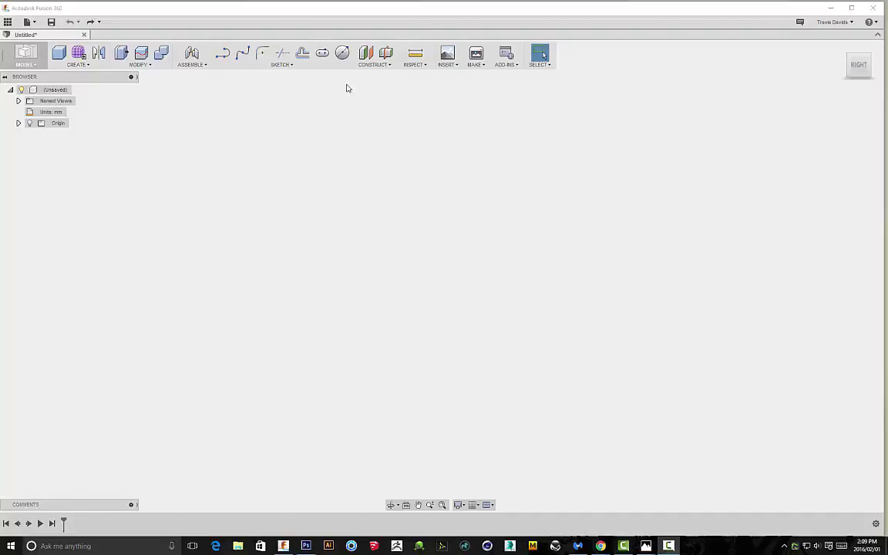
- Insert glass-iso.png as an attached canvas on the vertical origin plane facing the right view
{"action": "left_click", "coordinate": [451, 66]}
{"action": "left_click", "coordinate": [455, 88]}
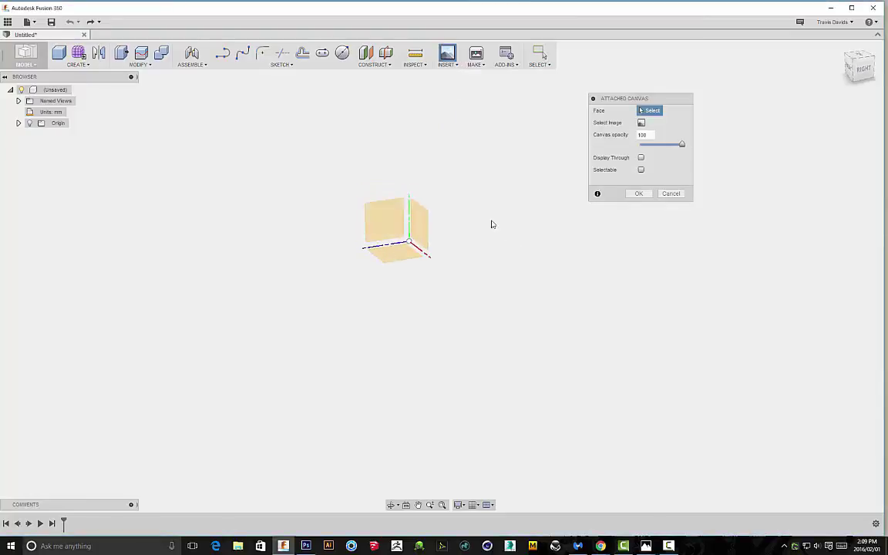
{"action": "left_click", "coordinate": [420, 258]}
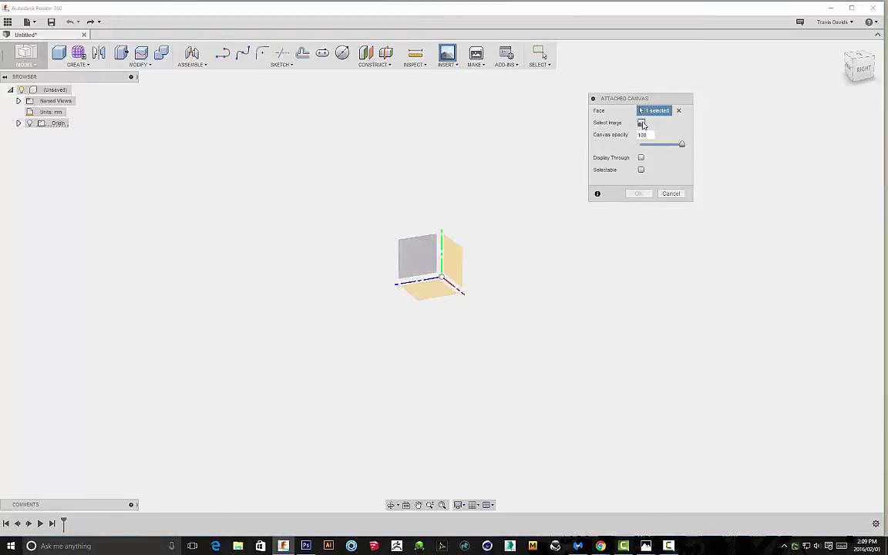
{"action": "left_click", "coordinate": [642, 123]}
{"action": "left_click", "coordinate": [108, 89]}
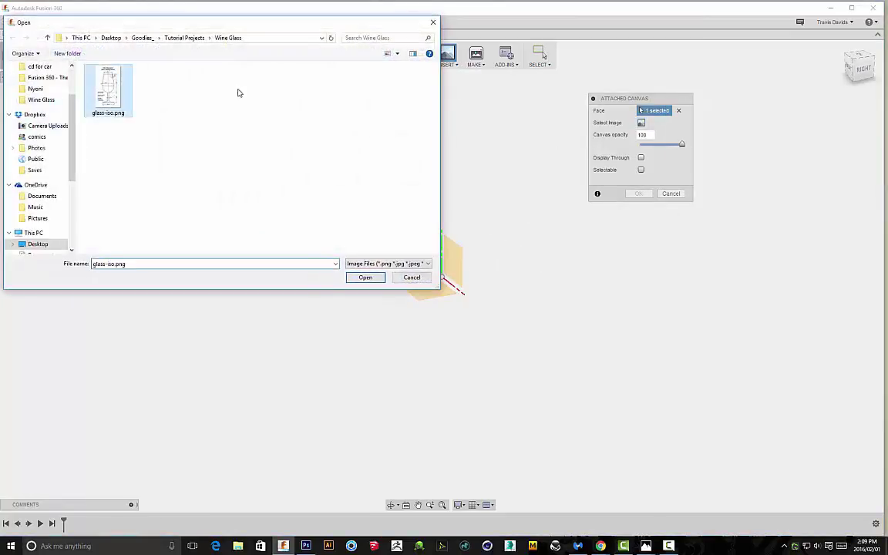
{"action": "left_click", "coordinate": [362, 278]}
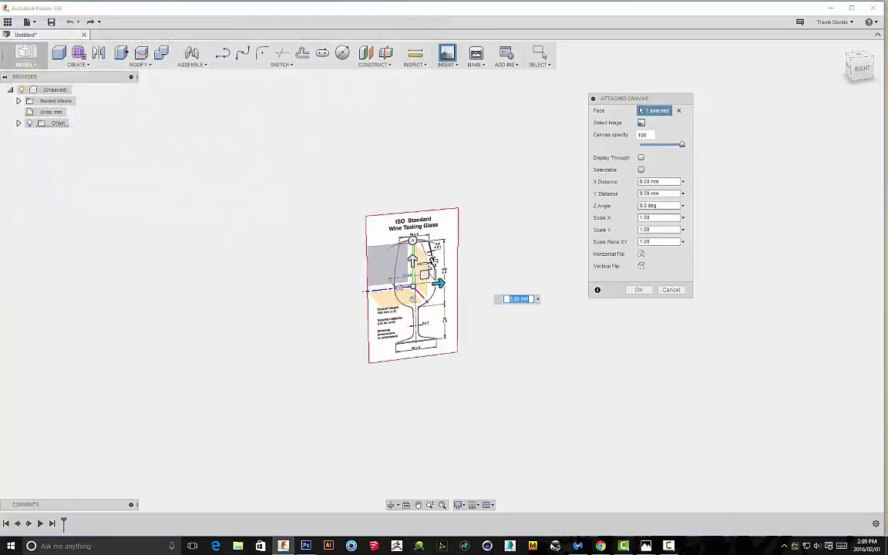
- Scale the canvas uniformly in its plane to a factor of 5 and finish inserting it
{"action": "left_click_drag", "start_coordinate": [433, 263], "coordinate": [626, 146]}
{"action": "scroll", "coordinate": [725, 388], "scroll_direction": "down", "scroll_amount": 3}
{"action": "middle_click_drag", "start_coordinate": [725, 389], "coordinate": [573, 385], "text": "shift"}
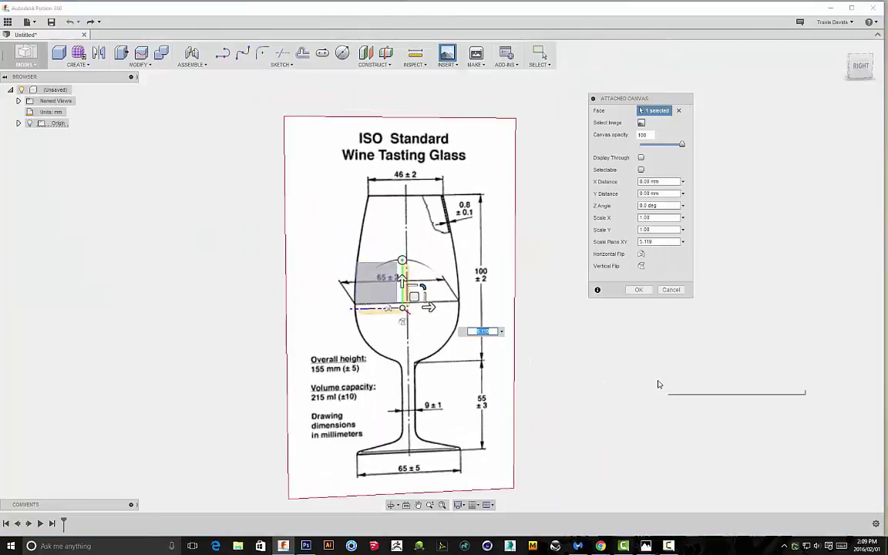
{"action": "type", "text": "5"}
{"action": "key", "text": "Return"}
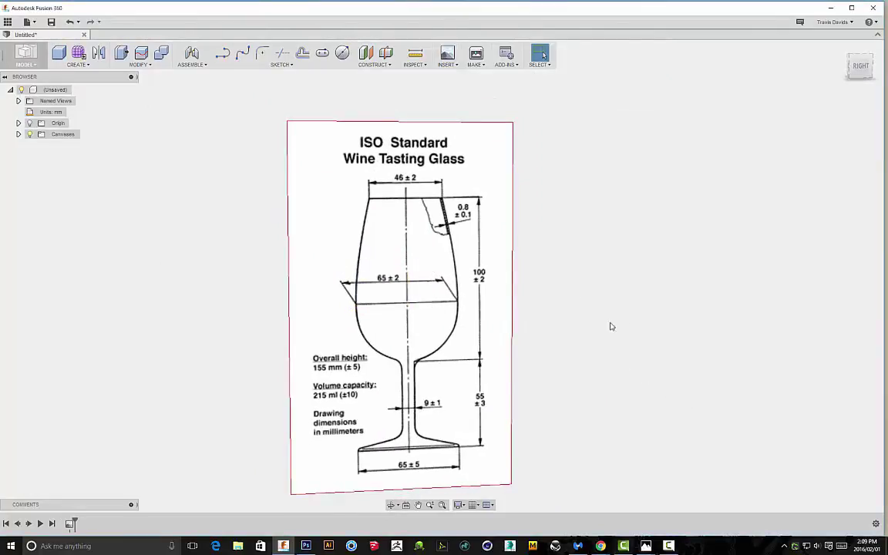
- View the canvas straight on from the right and examine the wine glass outline and its dimensions
{"action": "left_click", "coordinate": [857, 71]}
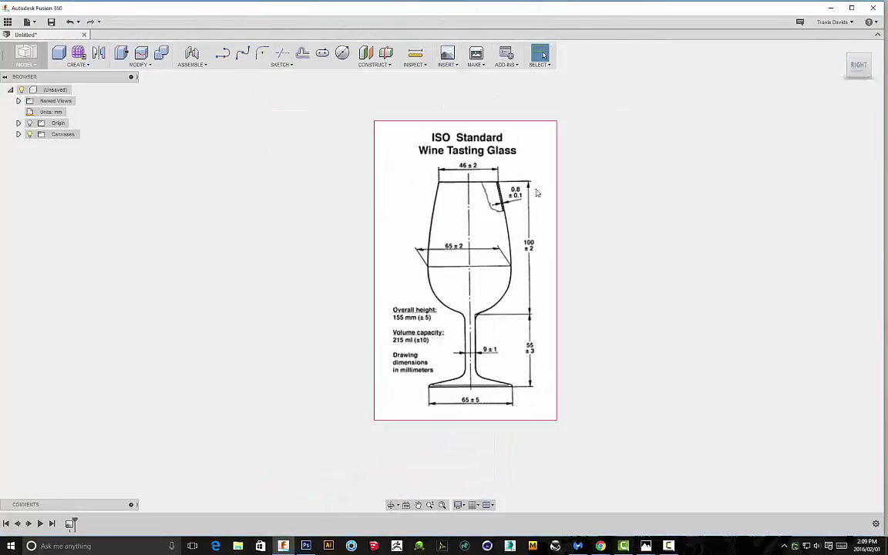
{"action": "middle_click_drag", "start_coordinate": [553, 332], "coordinate": [517, 283]}
{"action": "scroll", "coordinate": [517, 269], "scroll_direction": "up", "scroll_amount": 3}
{"action": "mouse_move", "coordinate": [632, 285]}
{"action": "middle_mouse_down"}
{"action": "mouse_move", "coordinate": [684, 282]}
{"action": "mouse_move", "coordinate": [705, 324]}
{"action": "middle_mouse_up"}
{"action": "scroll", "coordinate": [660, 261], "scroll_direction": "down", "scroll_amount": 2}
{"action": "middle_click_drag", "start_coordinate": [659, 261], "coordinate": [611, 281]}
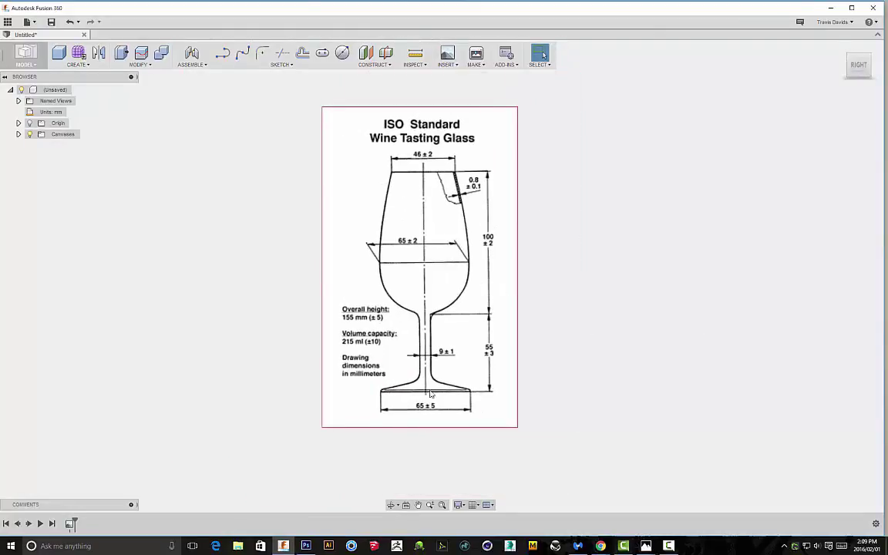
{"action": "scroll", "coordinate": [431, 394], "scroll_direction": "up", "scroll_amount": 3}
{"action": "middle_click_drag", "start_coordinate": [543, 127], "coordinate": [529, 275]}
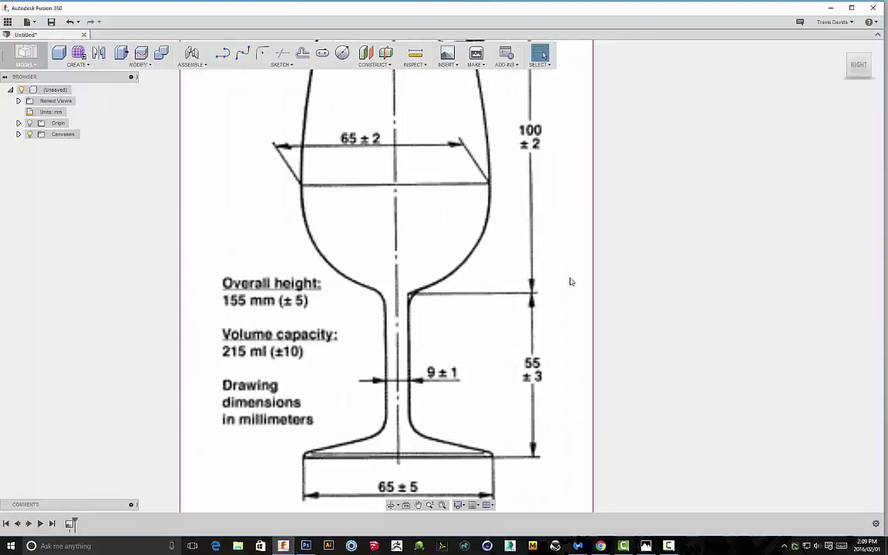
{"action": "scroll", "coordinate": [412, 360], "scroll_direction": "down", "scroll_amount": 5}
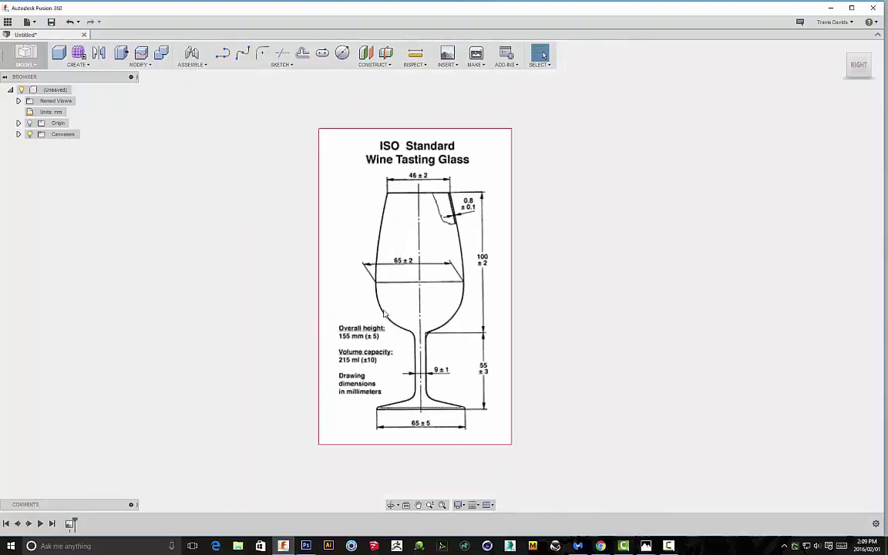
{"action": "scroll", "coordinate": [464, 226], "scroll_direction": "up", "scroll_amount": 4}
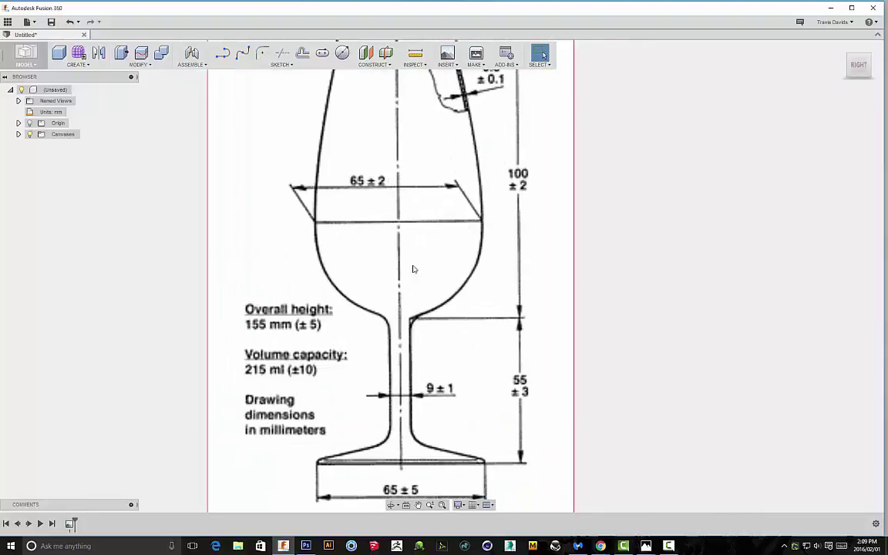
{"action": "scroll", "coordinate": [547, 249], "scroll_direction": "down", "scroll_amount": 4}
{"action": "scroll", "coordinate": [416, 228], "scroll_direction": "up", "scroll_amount": 3}
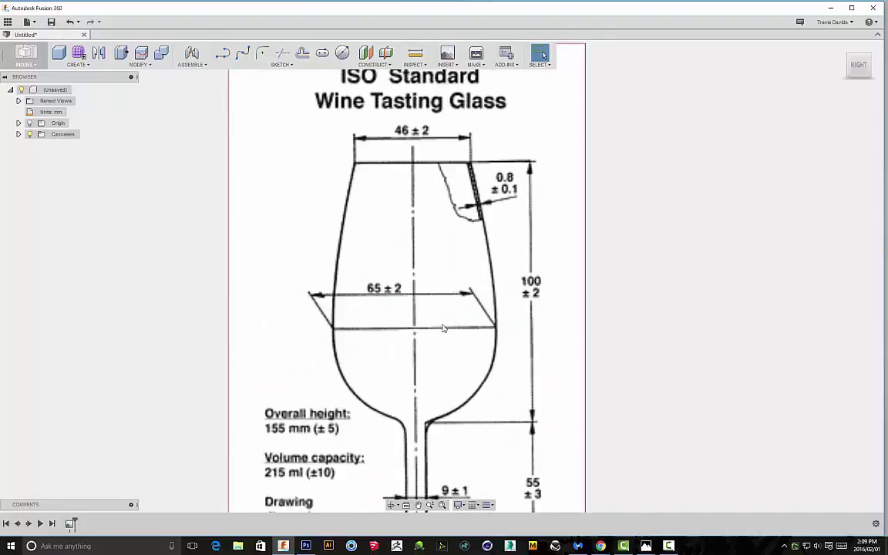
{"action": "middle_click_drag", "start_coordinate": [584, 246], "coordinate": [553, 157]}
{"action": "scroll", "coordinate": [583, 189], "scroll_direction": "down", "scroll_amount": 1}
{"action": "scroll", "coordinate": [430, 293], "scroll_direction": "down", "scroll_amount": 1}
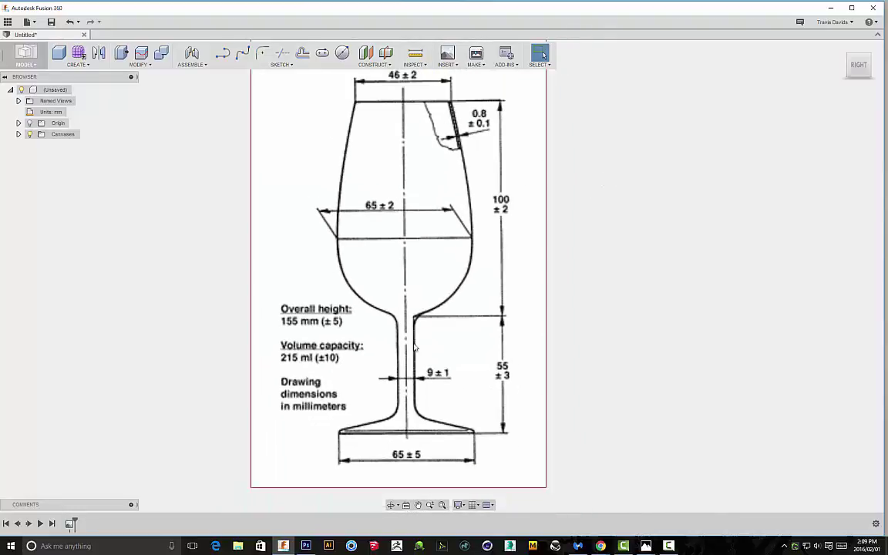
{"action": "scroll", "coordinate": [432, 304], "scroll_direction": "up", "scroll_amount": 1}
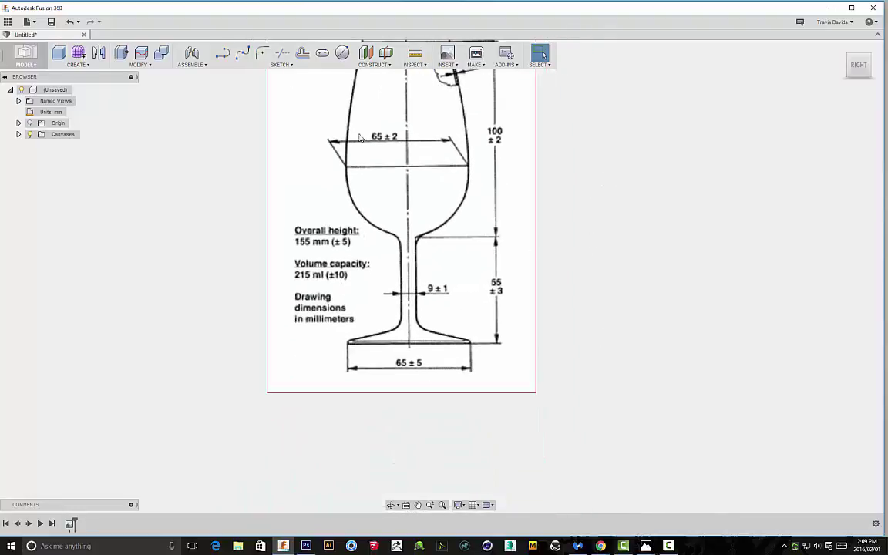
- Start a line sketch on the canvas plane, drawing the foot's base from the centreline outward and a short vertical rim edge
{"action": "left_click", "coordinate": [245, 65]}
{"action": "left_click", "coordinate": [228, 85]}
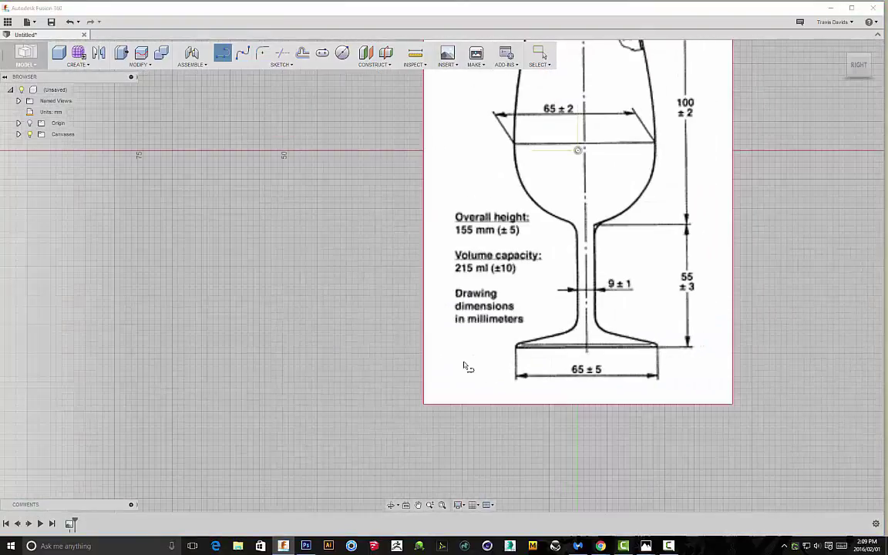
{"action": "scroll", "coordinate": [464, 366], "scroll_direction": "down", "scroll_amount": 1}
{"action": "middle_click_drag", "start_coordinate": [405, 370], "coordinate": [301, 362]}
{"action": "left_click", "coordinate": [299, 337]}
{"action": "scroll", "coordinate": [472, 426], "scroll_direction": "up", "scroll_amount": 3}
{"action": "scroll", "coordinate": [366, 316], "scroll_direction": "up", "scroll_amount": 3}
{"action": "scroll", "coordinate": [389, 359], "scroll_direction": "down", "scroll_amount": 2}
{"action": "scroll", "coordinate": [333, 342], "scroll_direction": "up", "scroll_amount": 2}
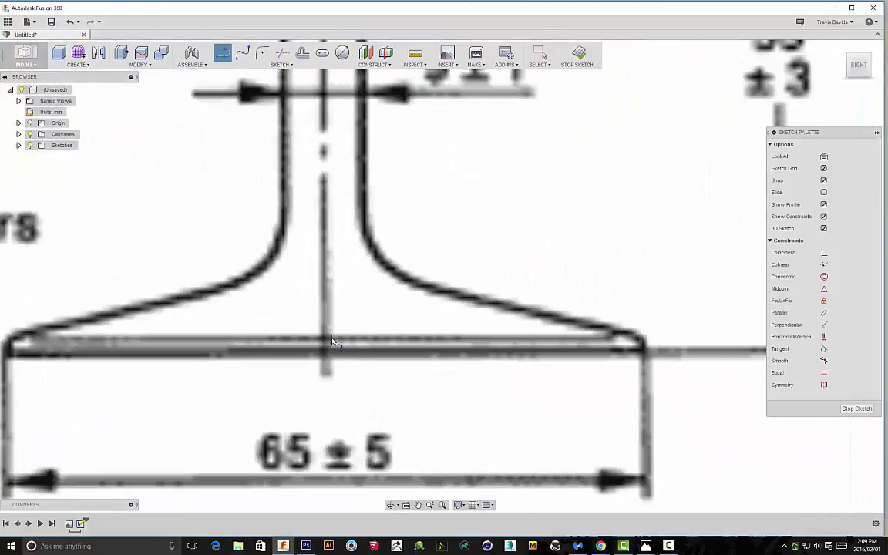
{"action": "left_click", "coordinate": [324, 341]}
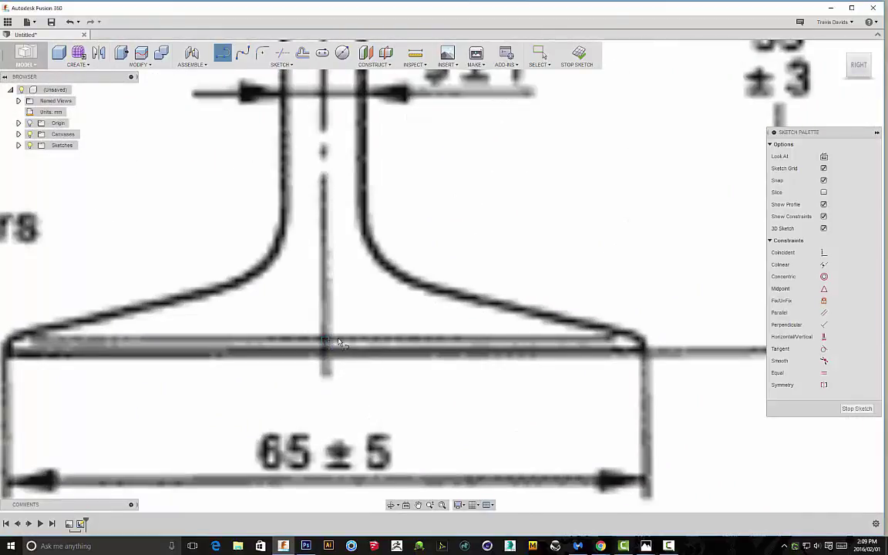
{"action": "left_click", "coordinate": [639, 341]}
{"action": "right_click", "coordinate": [639, 312]}
{"action": "left_click", "coordinate": [670, 306]}
- Trace the foot's upper contour with a spline from the top of the rim edge to the lower end of the stem
{"action": "left_click", "coordinate": [281, 64]}
{"action": "left_click", "coordinate": [230, 159]}
{"action": "left_click", "coordinate": [639, 329]}
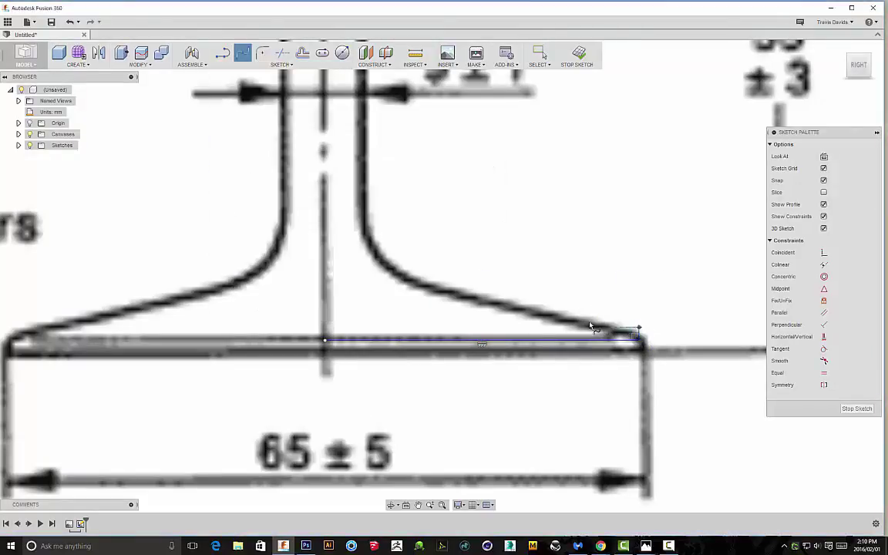
{"action": "left_click", "coordinate": [467, 294]}
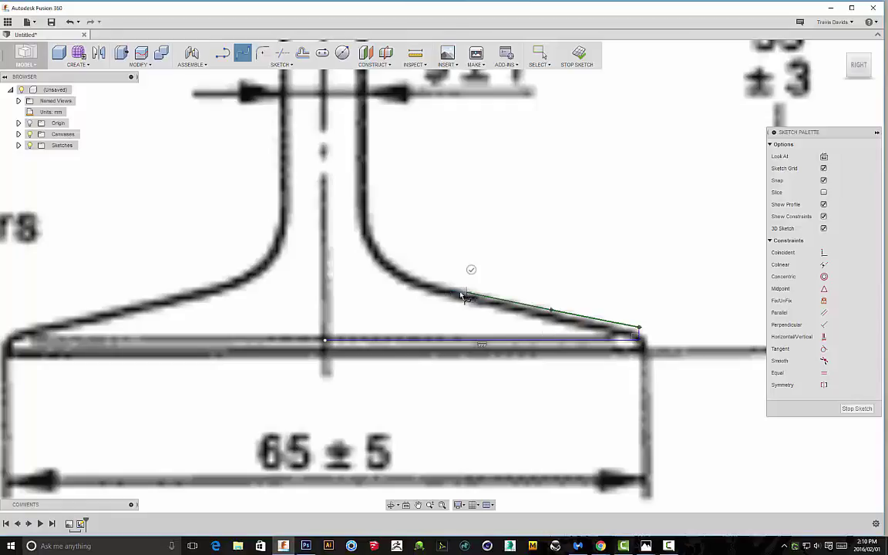
{"action": "left_click", "coordinate": [409, 276]}
{"action": "scroll", "coordinate": [366, 232], "scroll_direction": "up", "scroll_amount": 3}
{"action": "scroll", "coordinate": [367, 232], "scroll_direction": "up", "scroll_amount": 1}
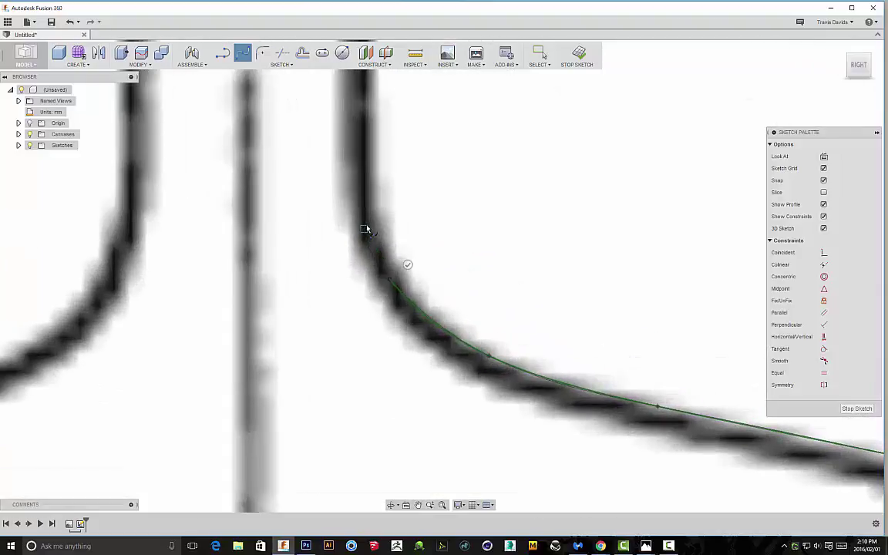
{"action": "scroll", "coordinate": [366, 225], "scroll_direction": "down", "scroll_amount": 3}
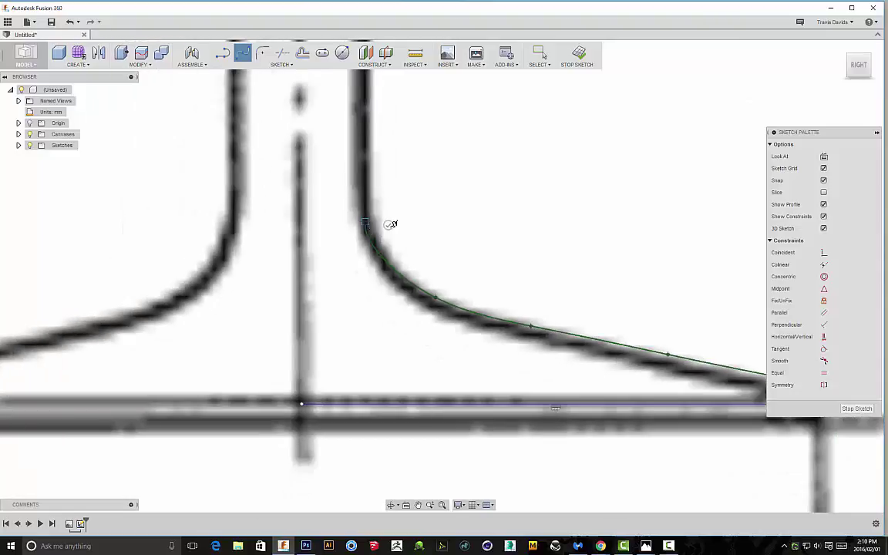
{"action": "right_click", "coordinate": [368, 218]}
{"action": "left_click", "coordinate": [366, 185]}
- Draw a vertical line about 15 mm long from the spline's end up the stem to just below the bowl
{"action": "left_click", "coordinate": [282, 64]}
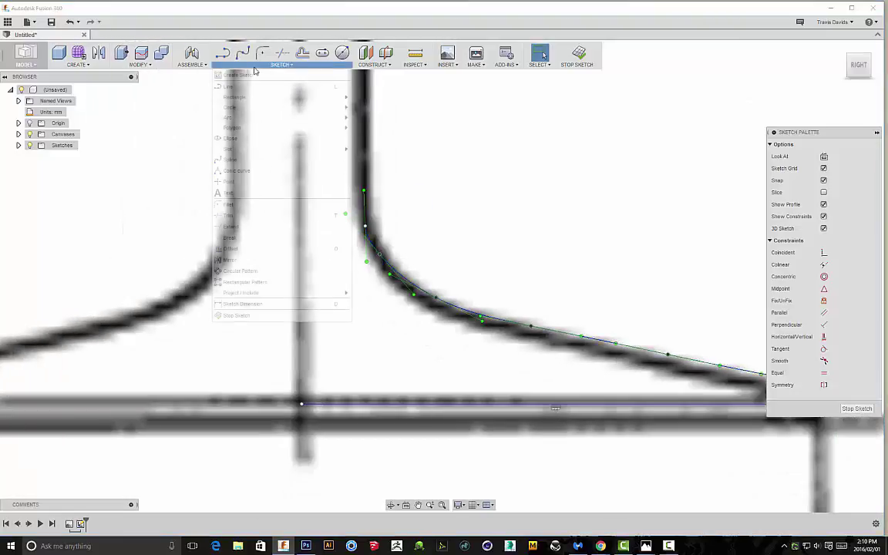
{"action": "left_click", "coordinate": [229, 86]}
{"action": "middle_click_drag", "start_coordinate": [444, 208], "coordinate": [452, 347]}
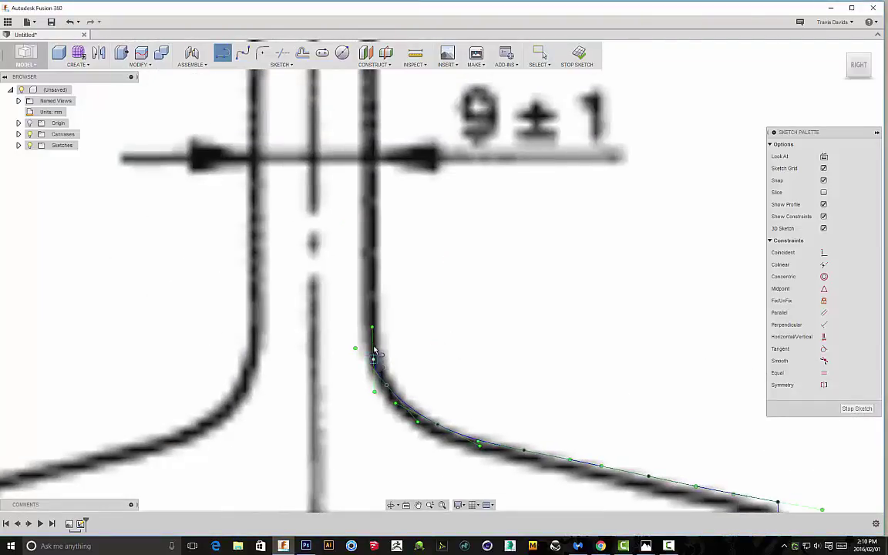
{"action": "scroll", "coordinate": [372, 175], "scroll_direction": "down", "scroll_amount": 1}
{"action": "middle_click_drag", "start_coordinate": [372, 174], "coordinate": [408, 468]}
{"action": "scroll", "coordinate": [405, 152], "scroll_direction": "down", "scroll_amount": 1}
{"action": "middle_click_drag", "start_coordinate": [405, 152], "coordinate": [401, 347]}
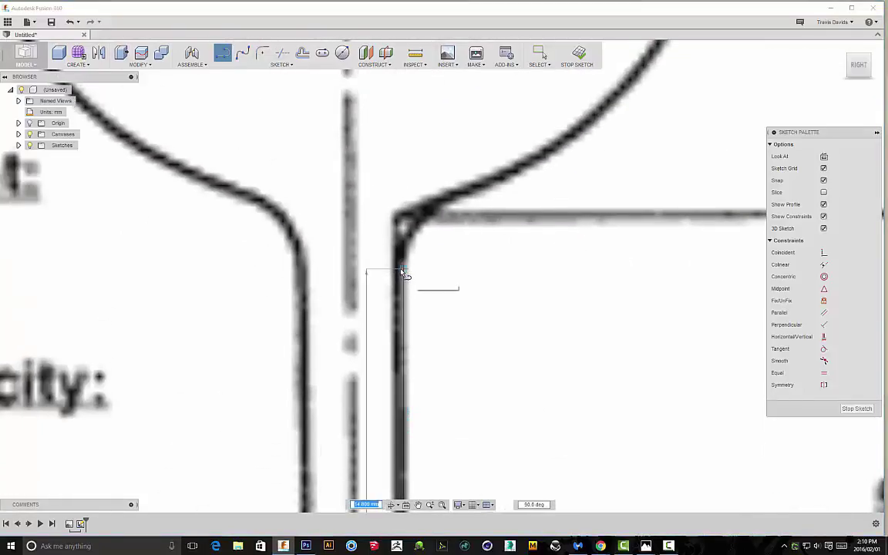
{"action": "scroll", "coordinate": [403, 271], "scroll_direction": "down", "scroll_amount": 4}
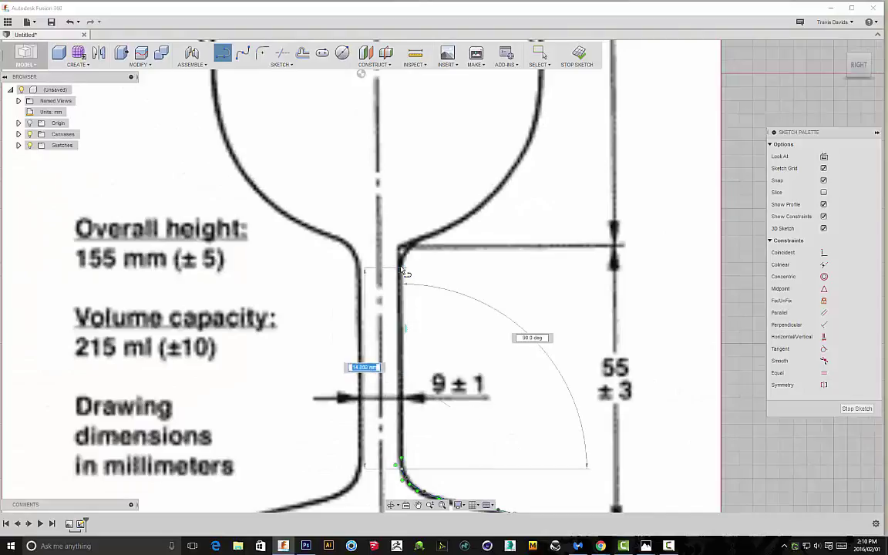
{"action": "left_click", "coordinate": [402, 263]}
{"action": "right_click", "coordinate": [487, 263]}
{"action": "left_click", "coordinate": [515, 264]}
- Edit the glass-iso canvas and set its opacity to 40
{"action": "right_click", "coordinate": [58, 135]}
{"action": "left_click", "coordinate": [20, 135]}
{"action": "right_click", "coordinate": [65, 145]}
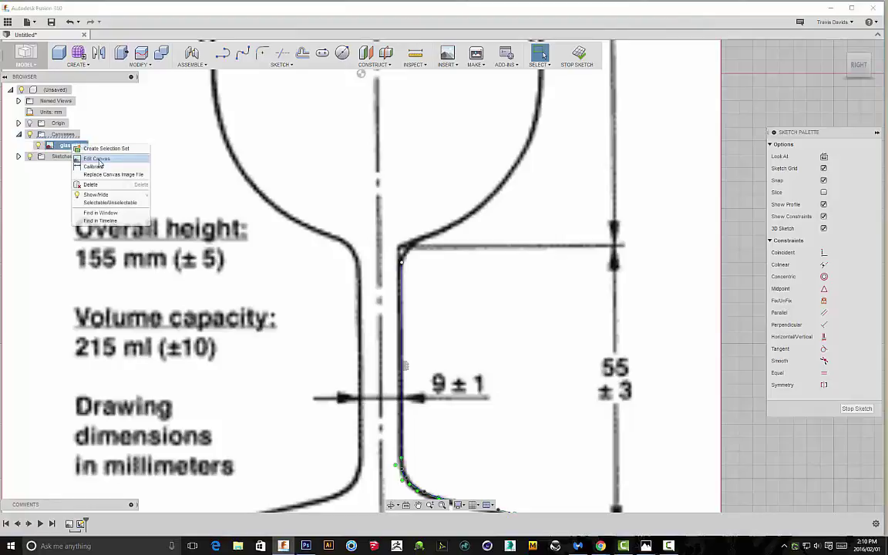
{"action": "left_click", "coordinate": [97, 159]}
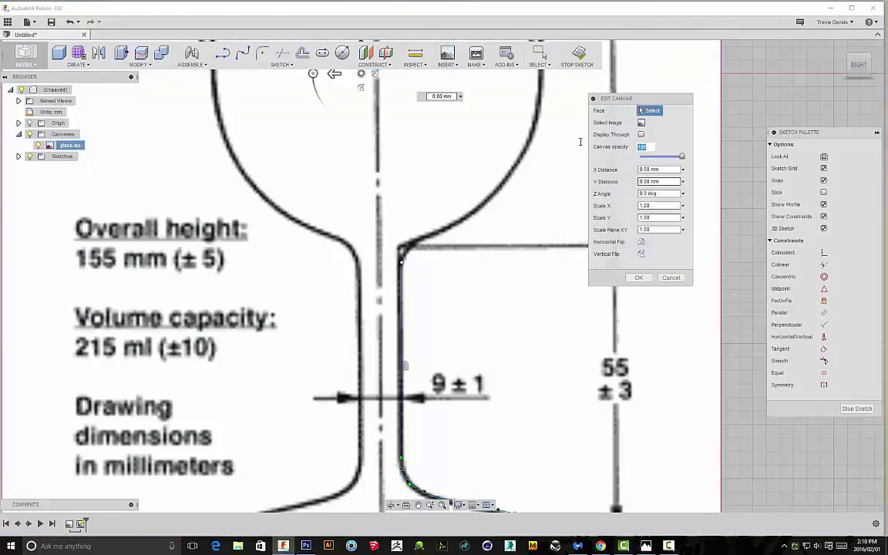
{"action": "key", "text": "Return"}
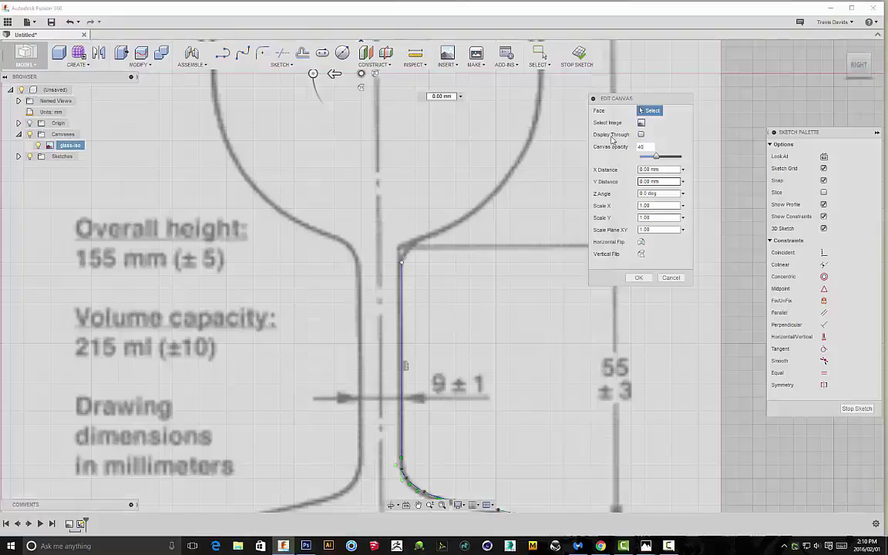
{"action": "left_click", "coordinate": [638, 277]}
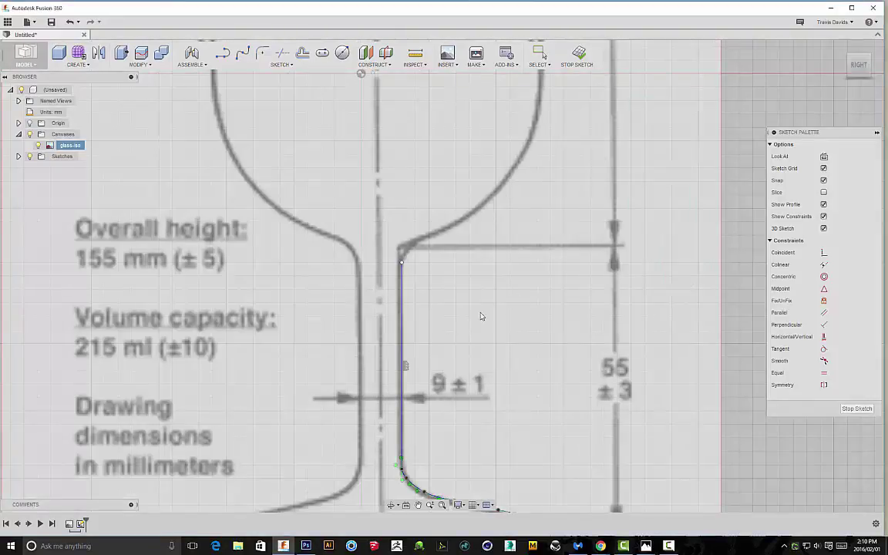
- Draw a tangent arc from the top of the stem line outward to the start of the bowl's curve
{"action": "scroll", "coordinate": [402, 271], "scroll_direction": "down", "scroll_amount": 3}
{"action": "scroll", "coordinate": [406, 270], "scroll_direction": "up", "scroll_amount": 5}
{"action": "scroll", "coordinate": [406, 270], "scroll_direction": "down", "scroll_amount": 2}
{"action": "scroll", "coordinate": [407, 269], "scroll_direction": "down", "scroll_amount": 4}
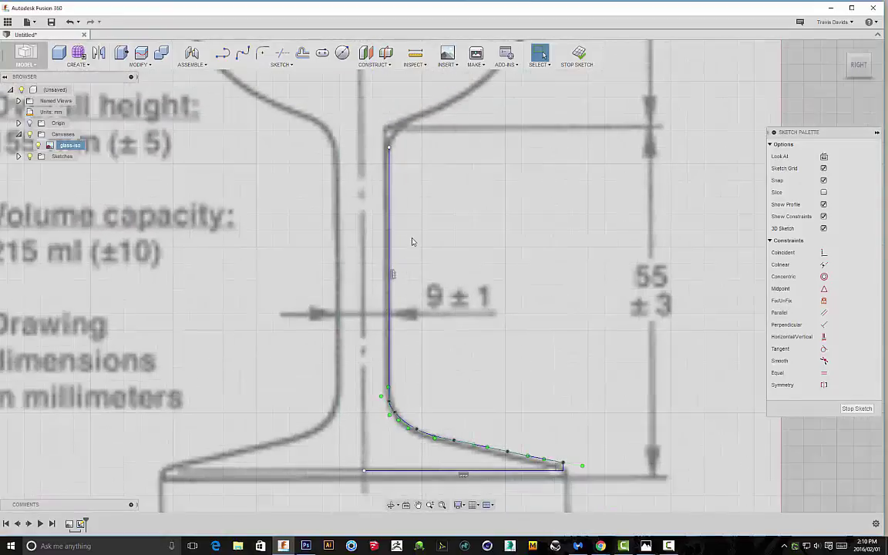
{"action": "scroll", "coordinate": [377, 308], "scroll_direction": "up", "scroll_amount": 4}
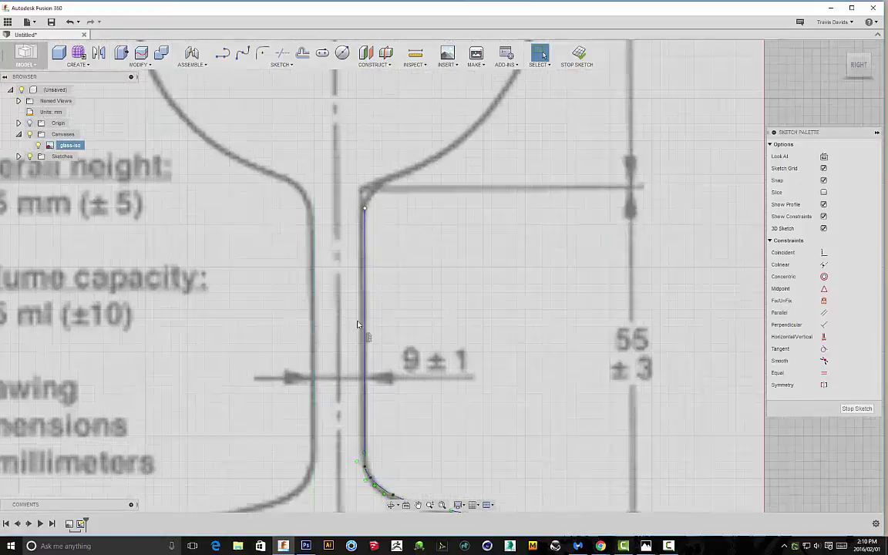
{"action": "scroll", "coordinate": [373, 266], "scroll_direction": "up", "scroll_amount": 3}
{"action": "scroll", "coordinate": [400, 285], "scroll_direction": "down", "scroll_amount": 3}
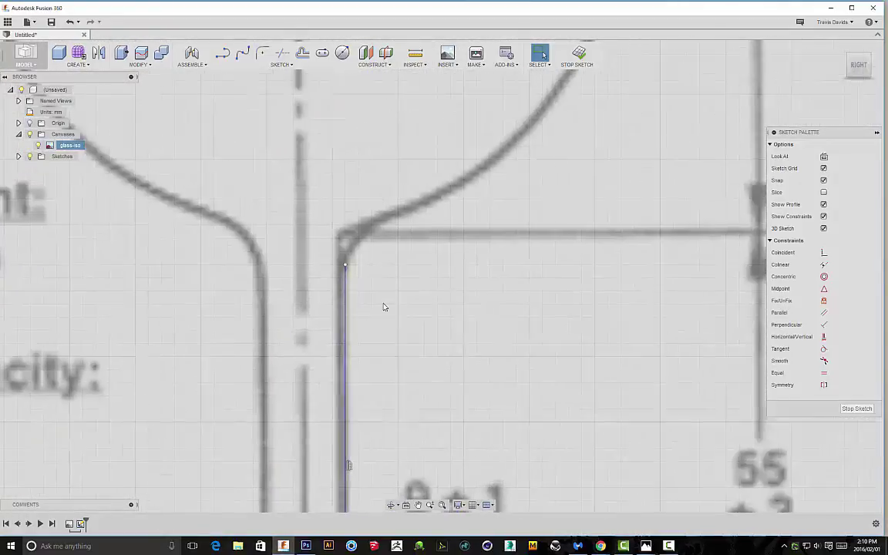
{"action": "left_click", "coordinate": [222, 53]}
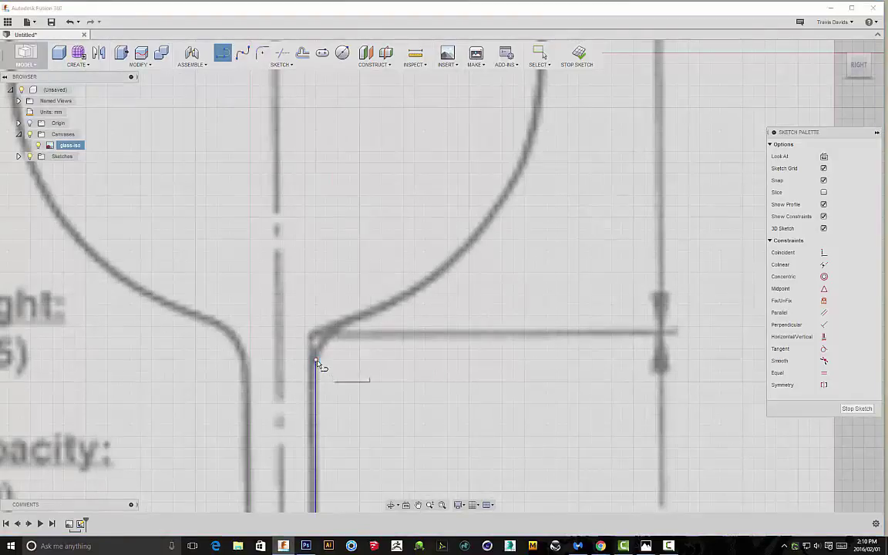
{"action": "left_click_drag", "start_coordinate": [316, 363], "coordinate": [347, 323]}
{"action": "right_click", "coordinate": [347, 323]}
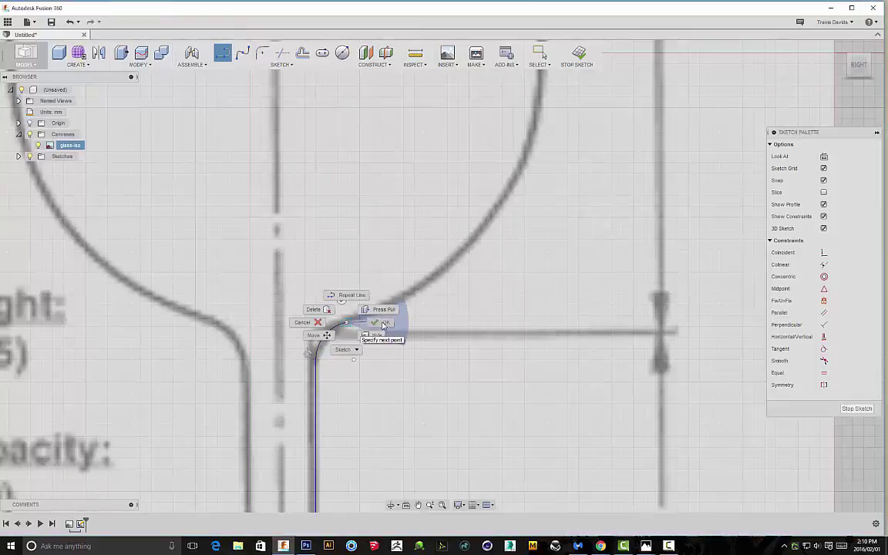
- Trace the bowl's outer contour with a spline from the end of the stem arc up to the rim
{"action": "left_click", "coordinate": [282, 64]}
{"action": "left_click", "coordinate": [229, 159]}
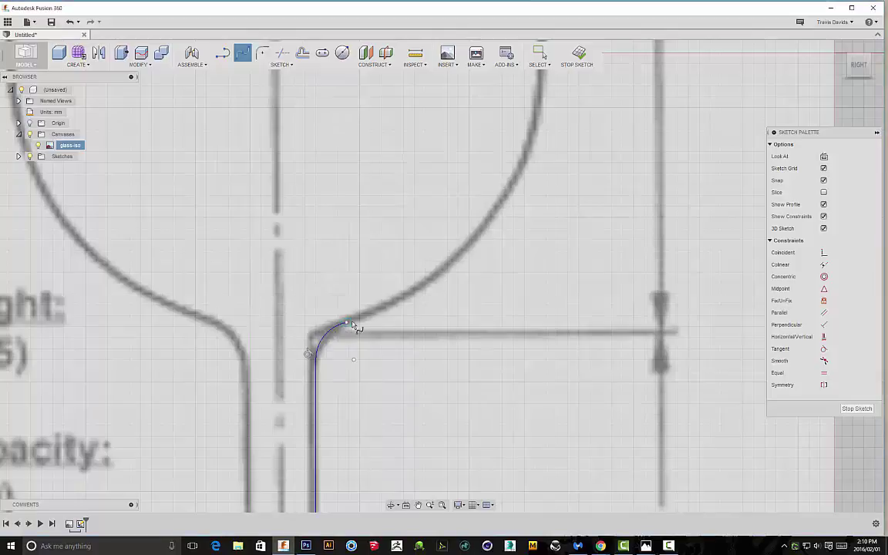
{"action": "left_click", "coordinate": [402, 299]}
{"action": "middle_click_drag", "start_coordinate": [511, 195], "coordinate": [478, 412]}
{"action": "left_click", "coordinate": [474, 414]}
{"action": "left_click", "coordinate": [498, 339]}
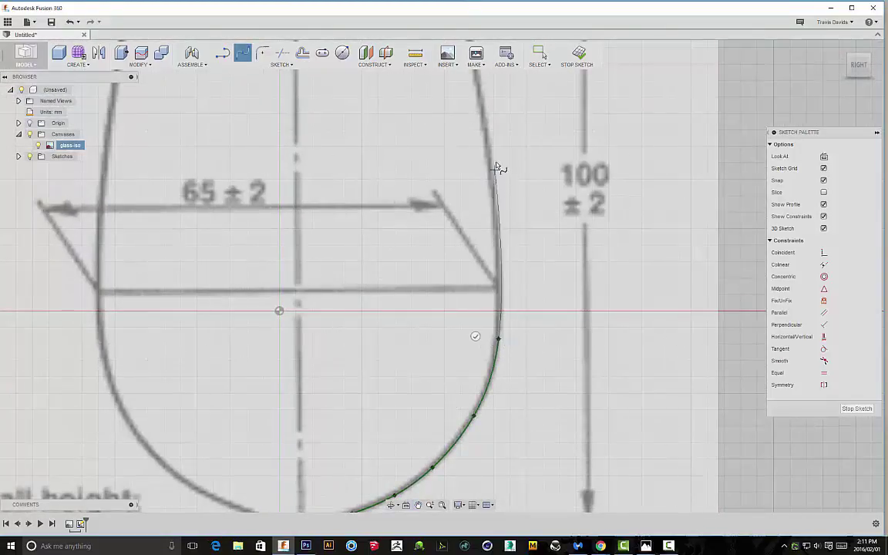
{"action": "left_click", "coordinate": [485, 114]}
{"action": "scroll", "coordinate": [488, 123], "scroll_direction": "down", "scroll_amount": 1}
{"action": "middle_click_drag", "start_coordinate": [487, 123], "coordinate": [495, 251]}
{"action": "middle_click_drag", "start_coordinate": [474, 139], "coordinate": [506, 323]}
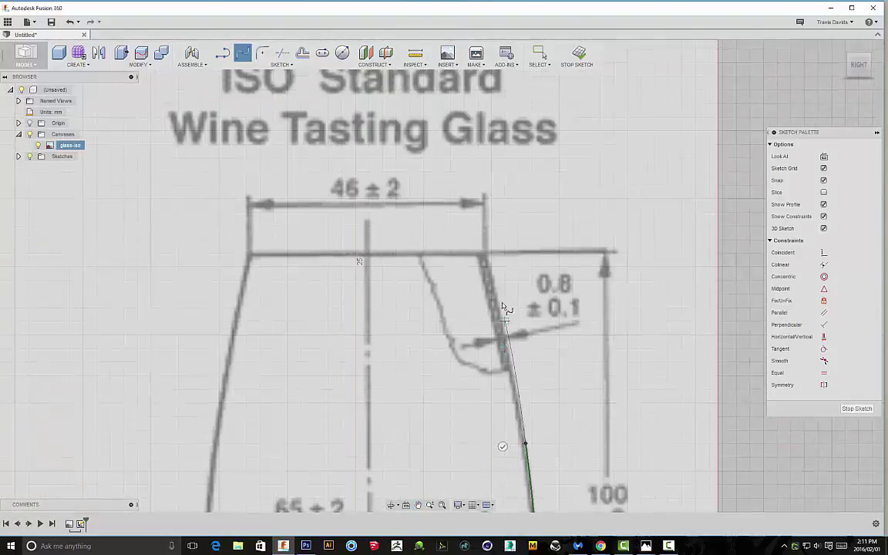
{"action": "left_click", "coordinate": [485, 258]}
{"action": "right_click", "coordinate": [510, 254]}
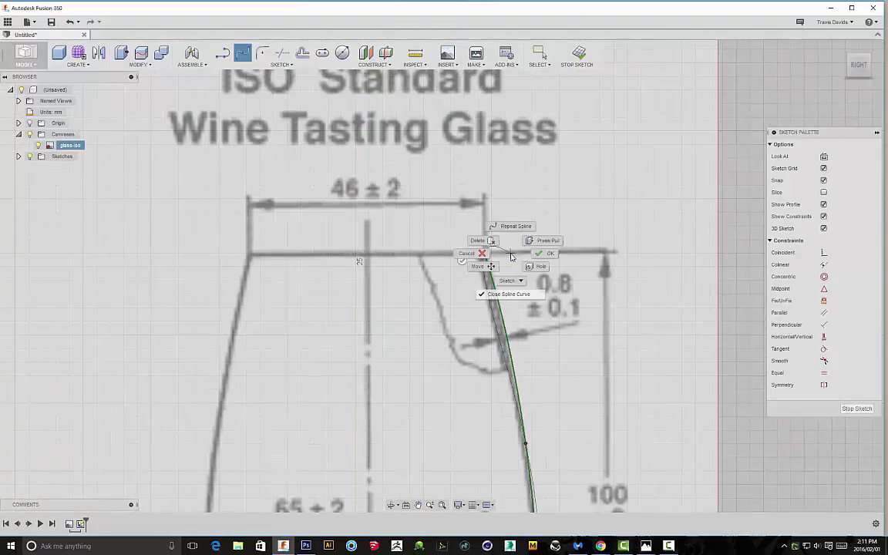
{"action": "left_click", "coordinate": [544, 254]}
- Offset the connected profile curves inward by about 0.78 mm to form the glass wall
{"action": "scroll", "coordinate": [448, 207], "scroll_direction": "down", "scroll_amount": 3}
{"action": "middle_click_drag", "start_coordinate": [385, 113], "coordinate": [241, 53]}
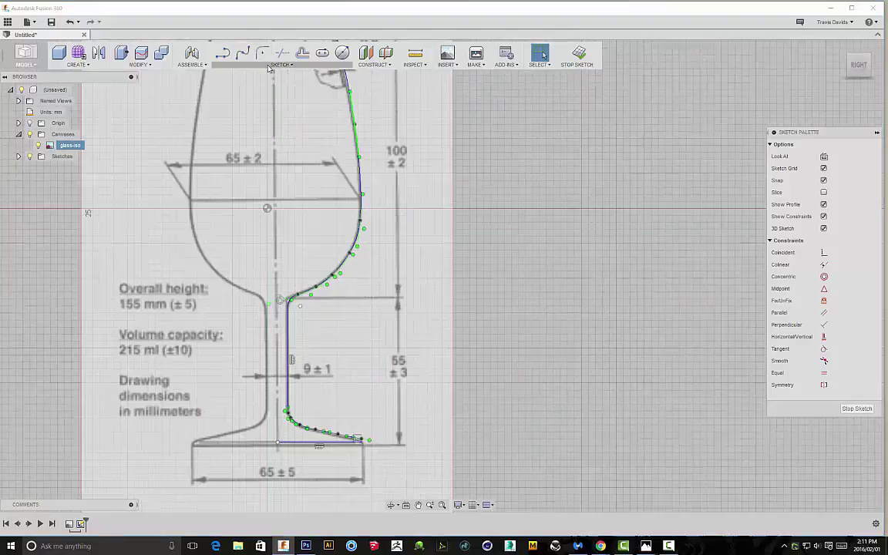
{"action": "left_click", "coordinate": [282, 64]}
{"action": "left_click", "coordinate": [231, 251]}
{"action": "scroll", "coordinate": [282, 314], "scroll_direction": "up", "scroll_amount": 3}
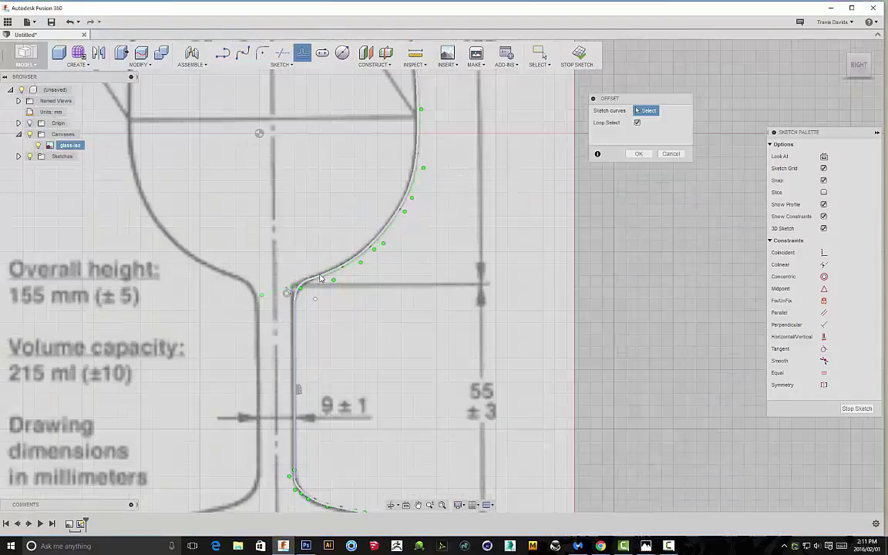
{"action": "left_click", "coordinate": [318, 279]}
{"action": "scroll", "coordinate": [293, 364], "scroll_direction": "up", "scroll_amount": 2}
{"action": "scroll", "coordinate": [342, 222], "scroll_direction": "down", "scroll_amount": 2}
{"action": "left_click_drag", "start_coordinate": [342, 222], "coordinate": [318, 194]}
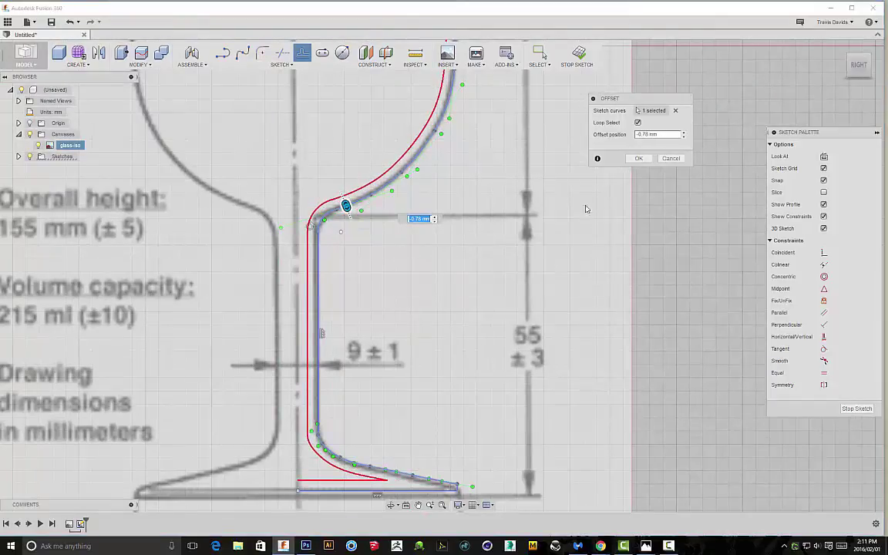
{"action": "left_click", "coordinate": [639, 158]}
- Draw a horizontal line from the lower end of the bowl's inner curve to the glass's centreline
{"action": "key", "text": "l"}
{"action": "scroll", "coordinate": [339, 205], "scroll_direction": "up", "scroll_amount": 5}
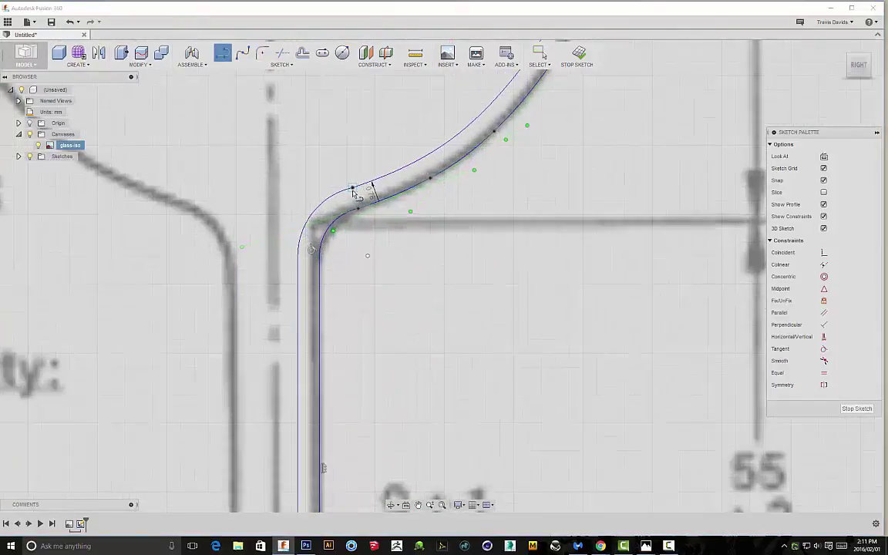
{"action": "left_click", "coordinate": [353, 187]}
{"action": "left_click", "coordinate": [277, 188]}
- Continue the line straight down the centreline through the foot's inner offset line to the centre end of the base line
{"action": "scroll", "coordinate": [272, 237], "scroll_direction": "down", "scroll_amount": 5}
{"action": "scroll", "coordinate": [273, 247], "scroll_direction": "up", "scroll_amount": 5}
{"action": "scroll", "coordinate": [278, 266], "scroll_direction": "down", "scroll_amount": 3}
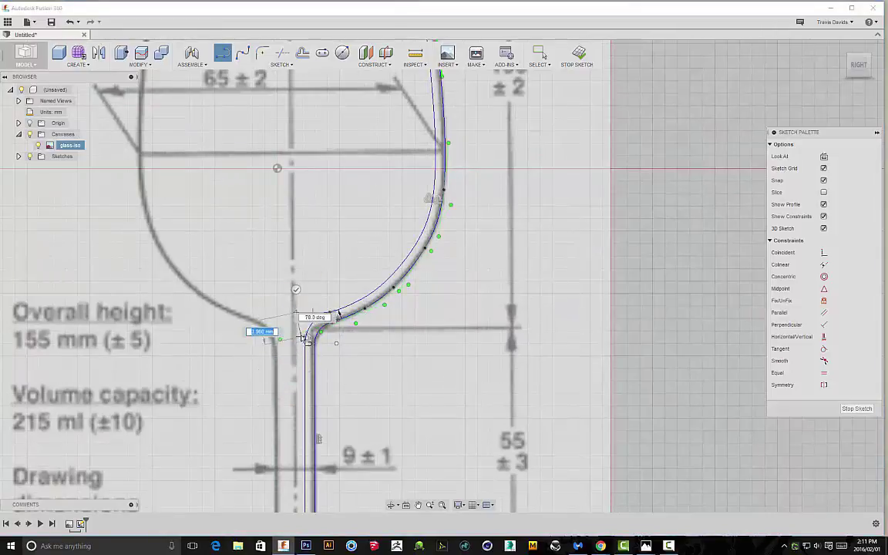
{"action": "scroll", "coordinate": [304, 322], "scroll_direction": "up", "scroll_amount": 3}
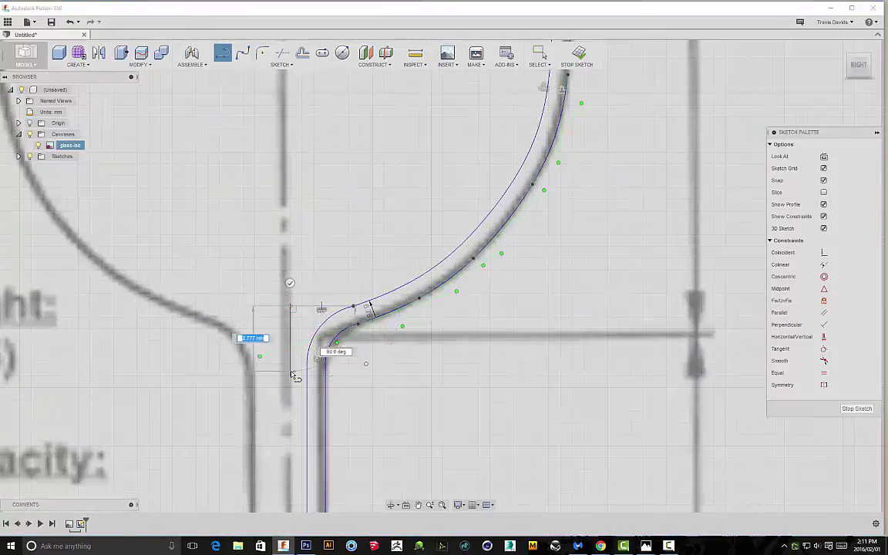
{"action": "scroll", "coordinate": [292, 394], "scroll_direction": "down", "scroll_amount": 3}
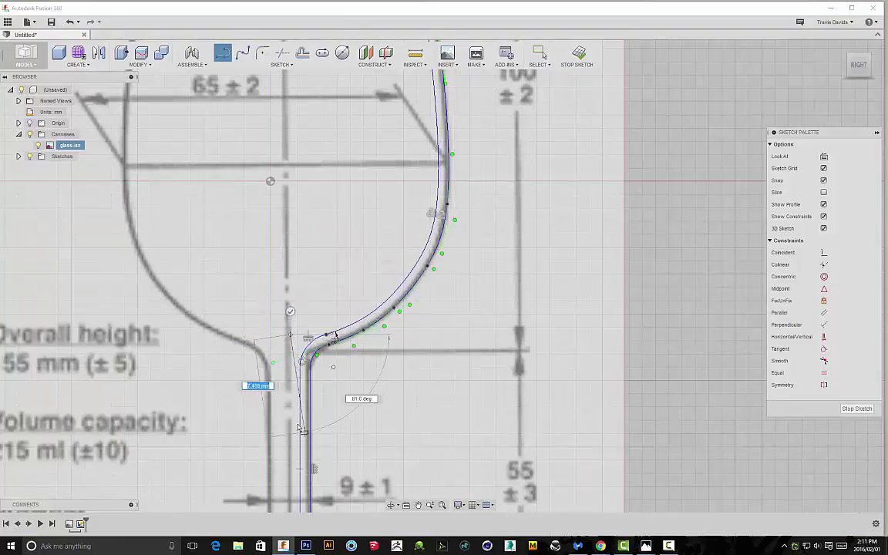
{"action": "scroll", "coordinate": [295, 422], "scroll_direction": "down", "scroll_amount": 3}
{"action": "scroll", "coordinate": [288, 401], "scroll_direction": "up", "scroll_amount": 4}
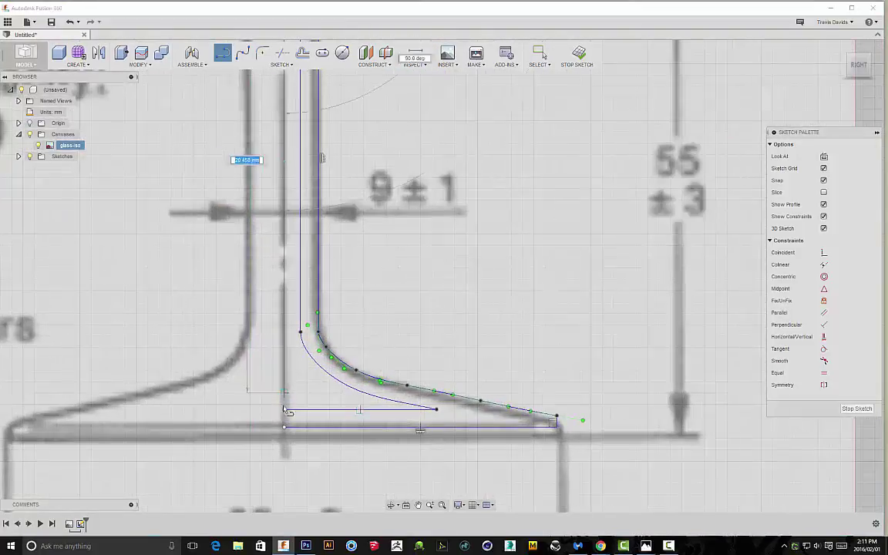
{"action": "left_click", "coordinate": [286, 411]}
{"action": "scroll", "coordinate": [285, 428], "scroll_direction": "up", "scroll_amount": 4}
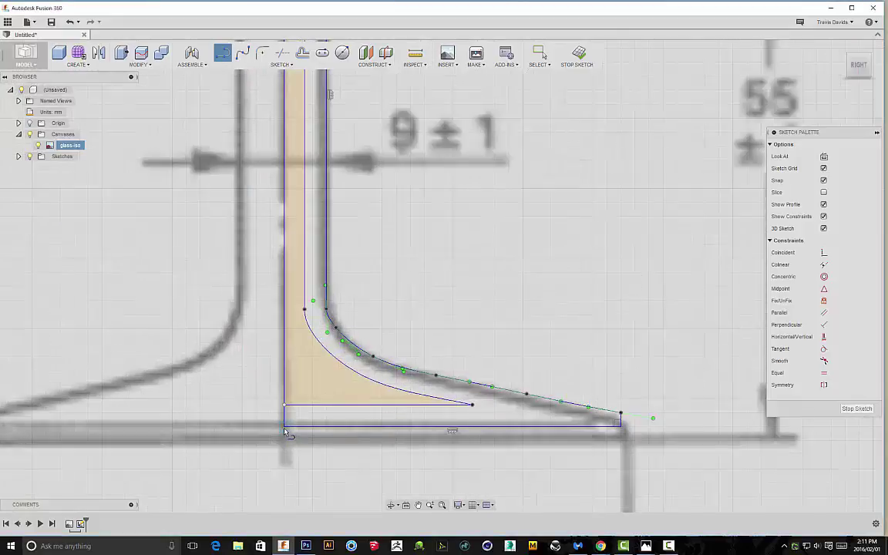
- Close the wall profile at the rim with a short line between the inner and outer bowl curves
{"action": "scroll", "coordinate": [340, 337], "scroll_direction": "down", "scroll_amount": 4}
{"action": "middle_click_drag", "start_coordinate": [432, 98], "coordinate": [440, 391]}
{"action": "scroll", "coordinate": [540, 85], "scroll_direction": "down", "scroll_amount": 1}
{"action": "middle_click_drag", "start_coordinate": [593, 62], "coordinate": [518, 257]}
{"action": "key", "text": "l"}
{"action": "scroll", "coordinate": [423, 373], "scroll_direction": "down", "scroll_amount": 4}
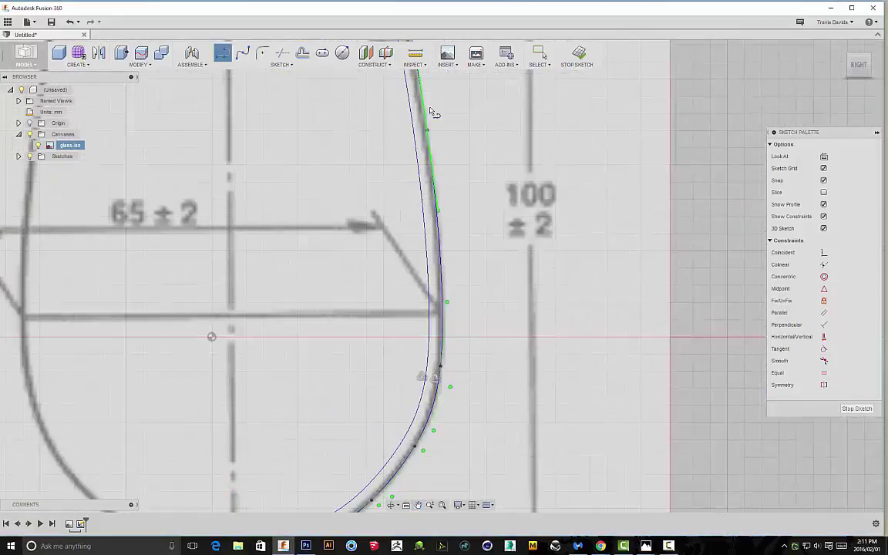
{"action": "scroll", "coordinate": [358, 223], "scroll_direction": "up", "scroll_amount": 6}
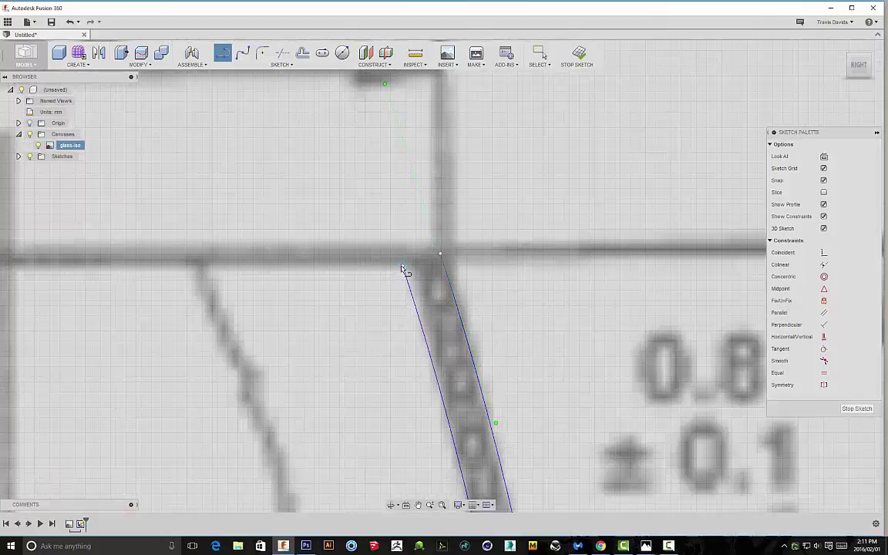
{"action": "left_click", "coordinate": [401, 268]}
{"action": "left_click", "coordinate": [446, 269]}
- Trim away the inner offset curves in the foot, along the stem and at the stem-to-bowl arc, leaving these areas solid
{"action": "scroll", "coordinate": [512, 461], "scroll_direction": "down", "scroll_amount": 5}
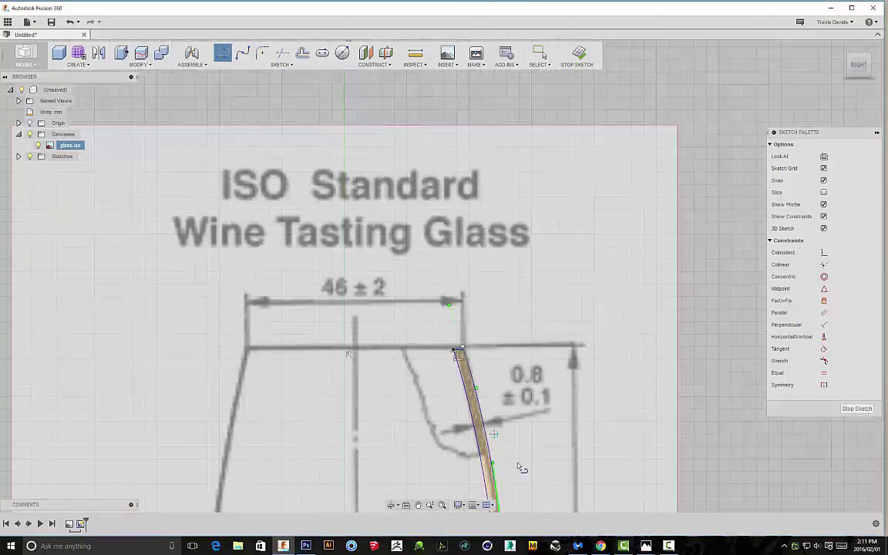
{"action": "middle_click_drag", "start_coordinate": [511, 462], "coordinate": [468, 361]}
{"action": "scroll", "coordinate": [467, 361], "scroll_direction": "up", "scroll_amount": 5}
{"action": "scroll", "coordinate": [428, 235], "scroll_direction": "up", "scroll_amount": 3}
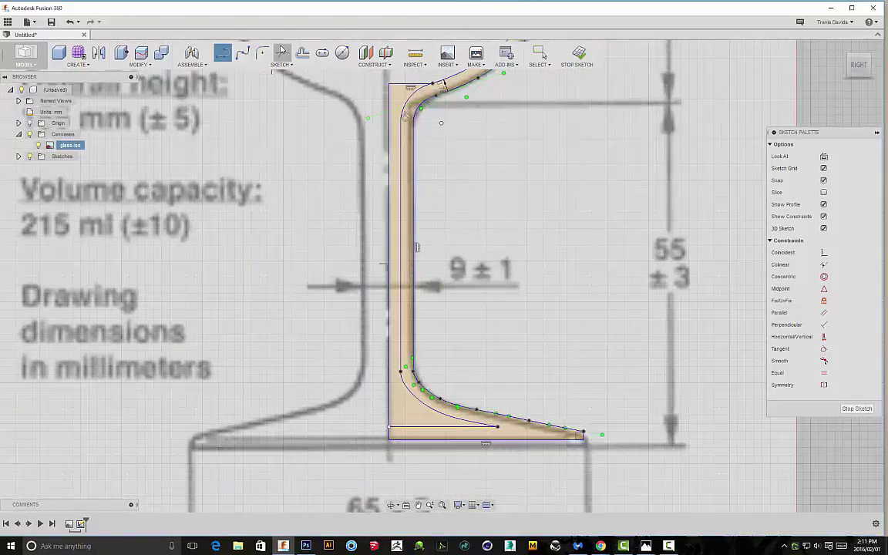
{"action": "left_click", "coordinate": [282, 64]}
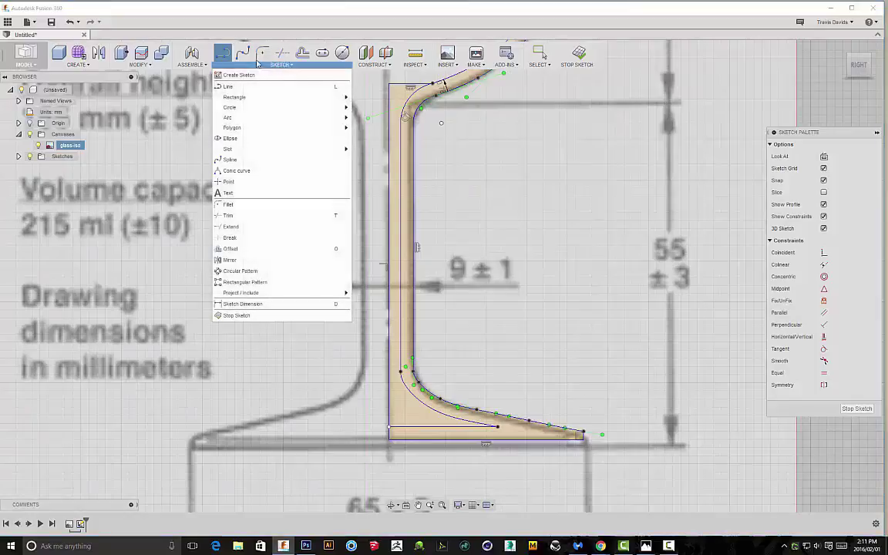
{"action": "left_click", "coordinate": [231, 207]}
{"action": "left_click", "coordinate": [446, 427]}
{"action": "left_click", "coordinate": [436, 414]}
{"action": "left_click", "coordinate": [402, 357]}
{"action": "scroll", "coordinate": [395, 107], "scroll_direction": "up", "scroll_amount": 3}
{"action": "middle_click_drag", "start_coordinate": [395, 107], "coordinate": [398, 214]}
{"action": "scroll", "coordinate": [398, 215], "scroll_direction": "up", "scroll_amount": 2}
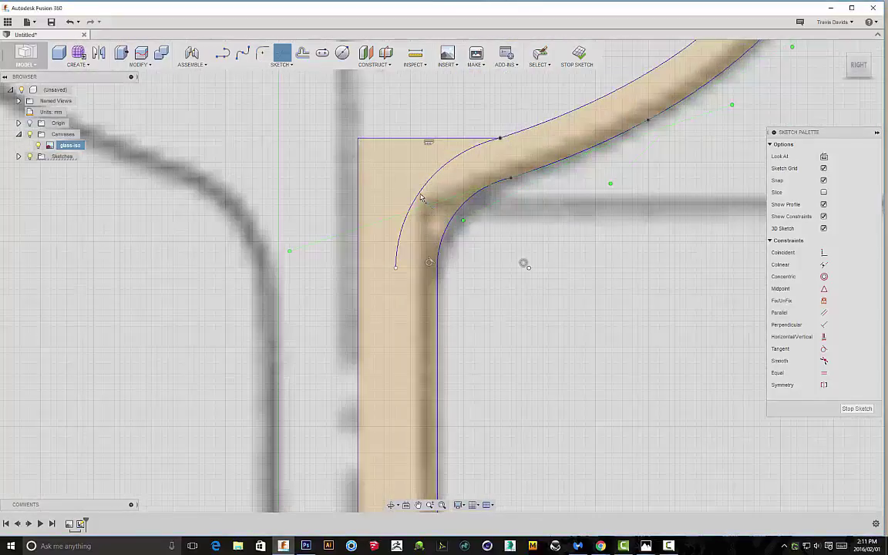
{"action": "left_click", "coordinate": [421, 198]}
- Fillet the corner between the bowl's inner curve and the horizontal bottom line with a 5.15 mm radius
{"action": "scroll", "coordinate": [549, 228], "scroll_direction": "down", "scroll_amount": 1}
{"action": "middle_click_drag", "start_coordinate": [549, 228], "coordinate": [460, 269]}
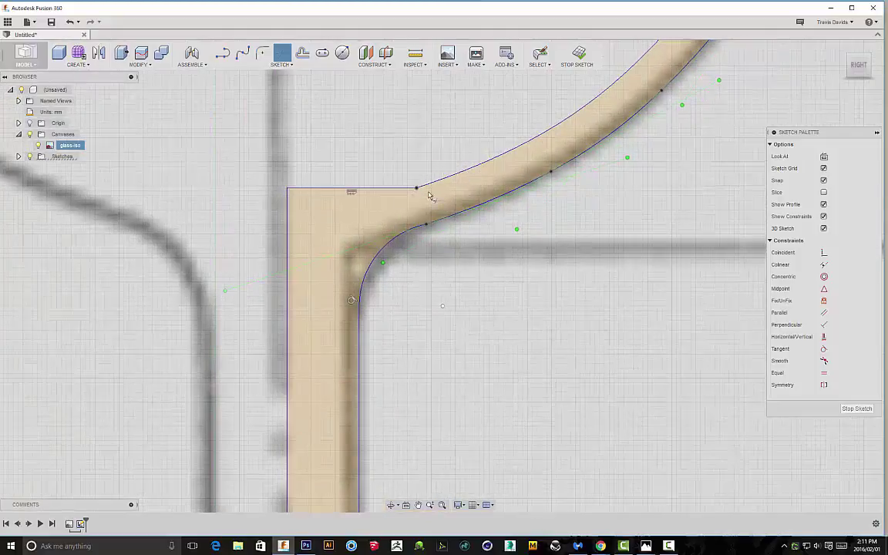
{"action": "scroll", "coordinate": [366, 221], "scroll_direction": "down", "scroll_amount": 1}
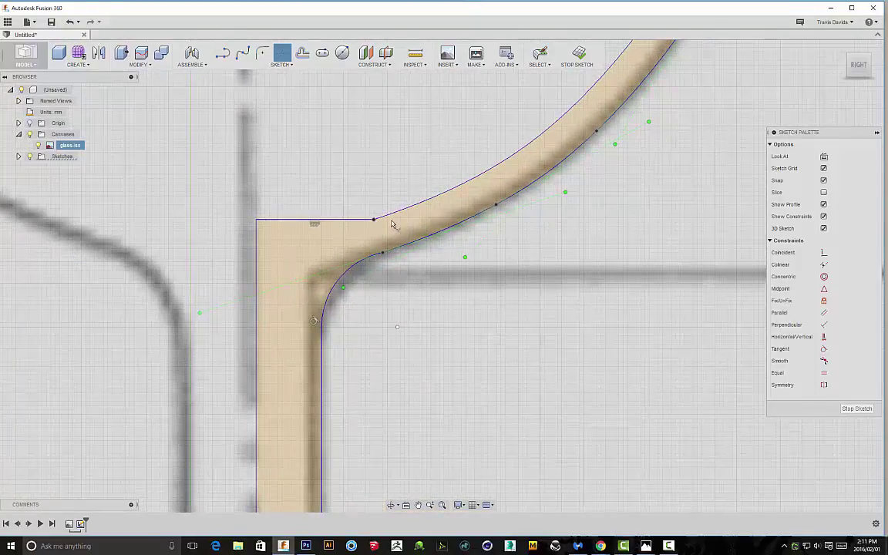
{"action": "middle_click_drag", "start_coordinate": [409, 199], "coordinate": [403, 236]}
{"action": "left_click", "coordinate": [279, 64]}
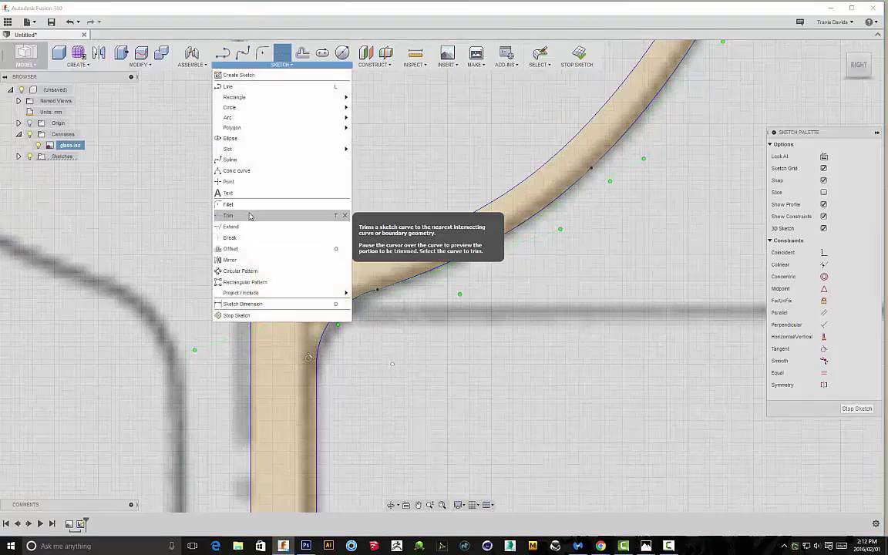
{"action": "left_click", "coordinate": [248, 216]}
{"action": "scroll", "coordinate": [364, 244], "scroll_direction": "up", "scroll_amount": 5}
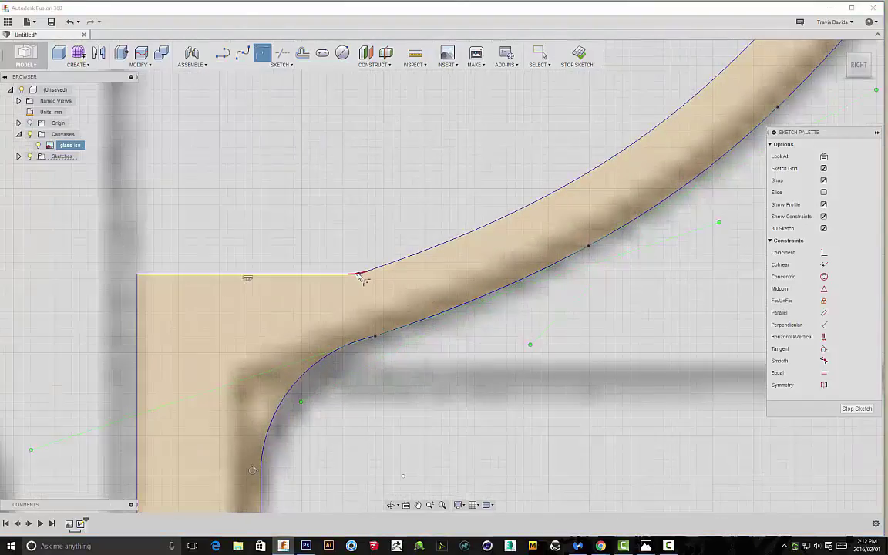
{"action": "left_click", "coordinate": [360, 275]}
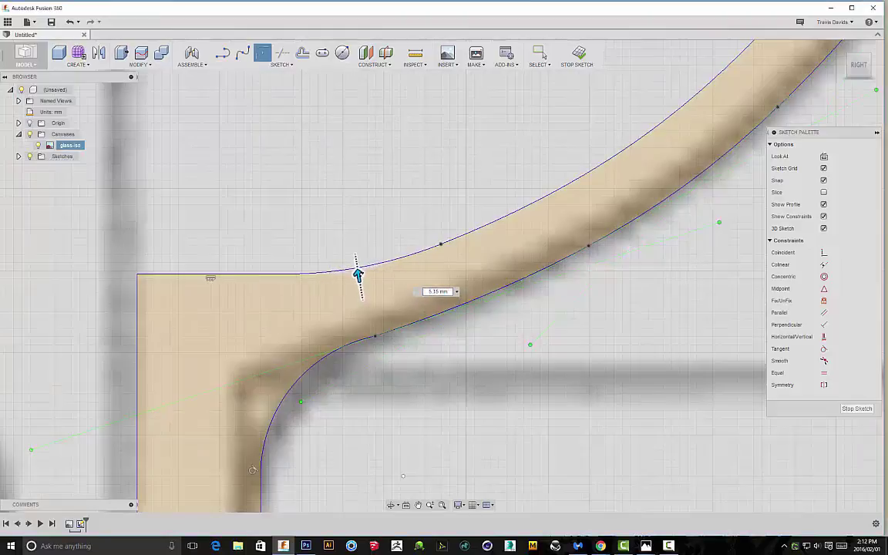
{"action": "scroll", "coordinate": [358, 275], "scroll_direction": "down", "scroll_amount": 6}
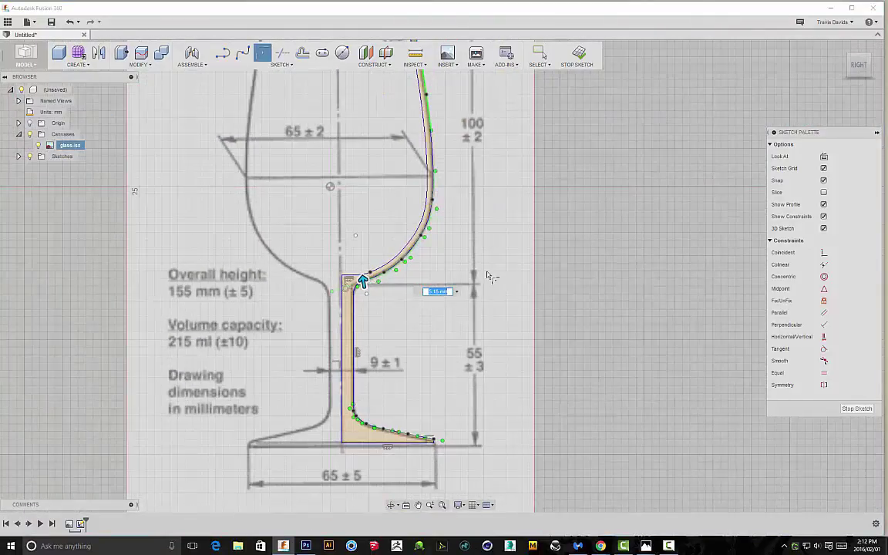
{"action": "right_click", "coordinate": [493, 262]}
{"action": "left_click", "coordinate": [529, 258]}
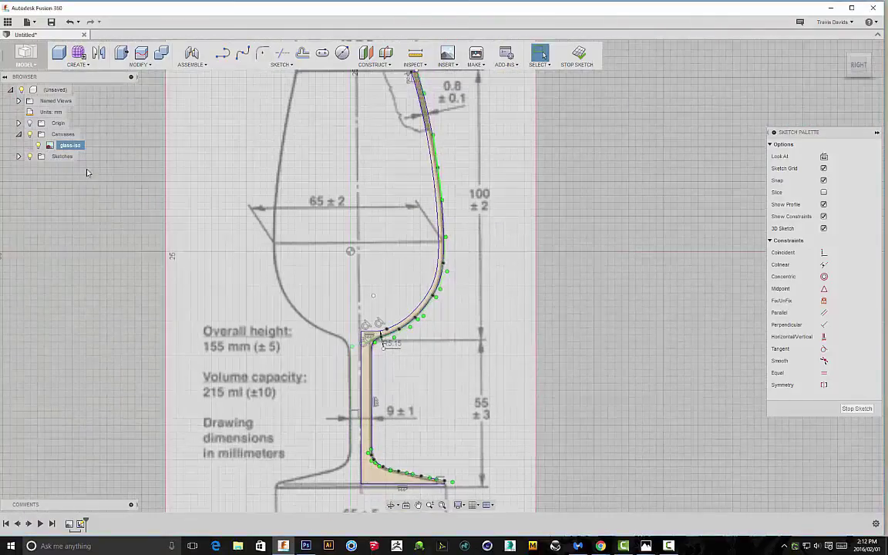
- Hide the reference canvas to leave only the sketched half profile in view
{"action": "left_click", "coordinate": [29, 135]}
{"action": "scroll", "coordinate": [567, 254], "scroll_direction": "down", "scroll_amount": 1}
{"action": "scroll", "coordinate": [418, 311], "scroll_direction": "up", "scroll_amount": 3}
{"action": "middle_click_drag", "start_coordinate": [417, 311], "coordinate": [370, 224]}
{"action": "scroll", "coordinate": [529, 198], "scroll_direction": "down", "scroll_amount": 1}
{"action": "middle_click_drag", "start_coordinate": [529, 198], "coordinate": [523, 394]}
{"action": "scroll", "coordinate": [471, 131], "scroll_direction": "down", "scroll_amount": 1}
{"action": "middle_click_drag", "start_coordinate": [471, 131], "coordinate": [479, 286]}
{"action": "scroll", "coordinate": [529, 372], "scroll_direction": "down", "scroll_amount": 4}
{"action": "middle_click_drag", "start_coordinate": [545, 443], "coordinate": [502, 243]}
- Revolve the half profile 360 degrees about the vertical centreline of the stem as a new body
{"action": "left_click", "coordinate": [85, 64]}
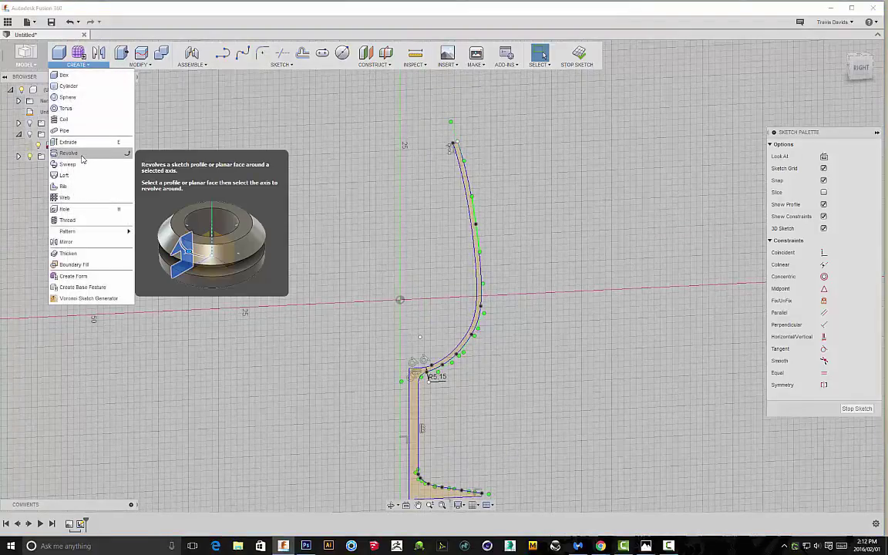
{"action": "left_click", "coordinate": [68, 153]}
{"action": "scroll", "coordinate": [484, 276], "scroll_direction": "up", "scroll_amount": 5}
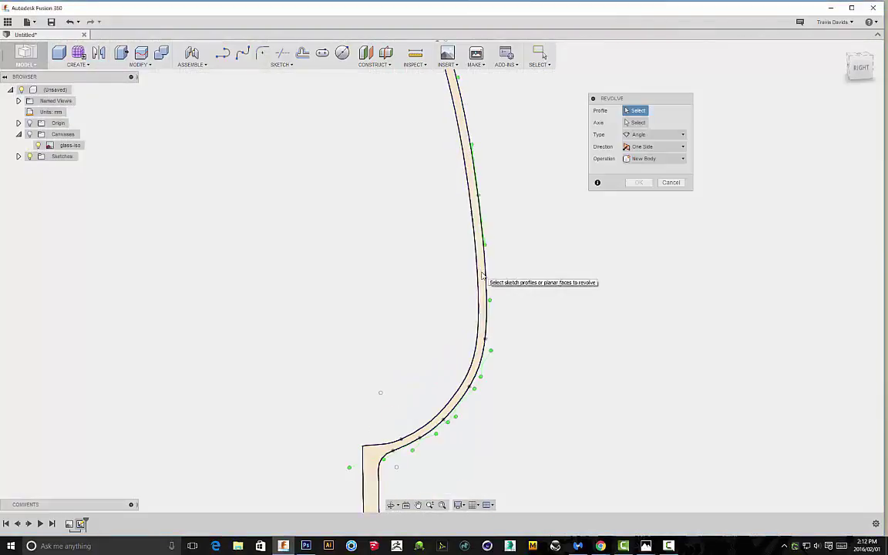
{"action": "left_click", "coordinate": [484, 276]}
{"action": "left_click", "coordinate": [638, 123]}
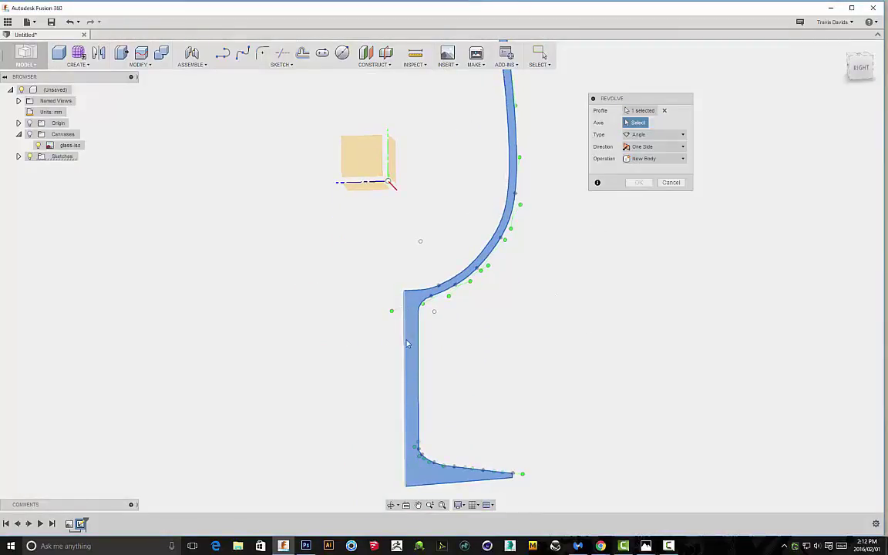
{"action": "scroll", "coordinate": [488, 318], "scroll_direction": "down", "scroll_amount": 1}
{"action": "middle_click_drag", "start_coordinate": [489, 318], "coordinate": [344, 254]}
{"action": "left_click", "coordinate": [410, 293]}
{"action": "middle_click_drag", "start_coordinate": [452, 211], "coordinate": [272, 266], "text": "shift"}
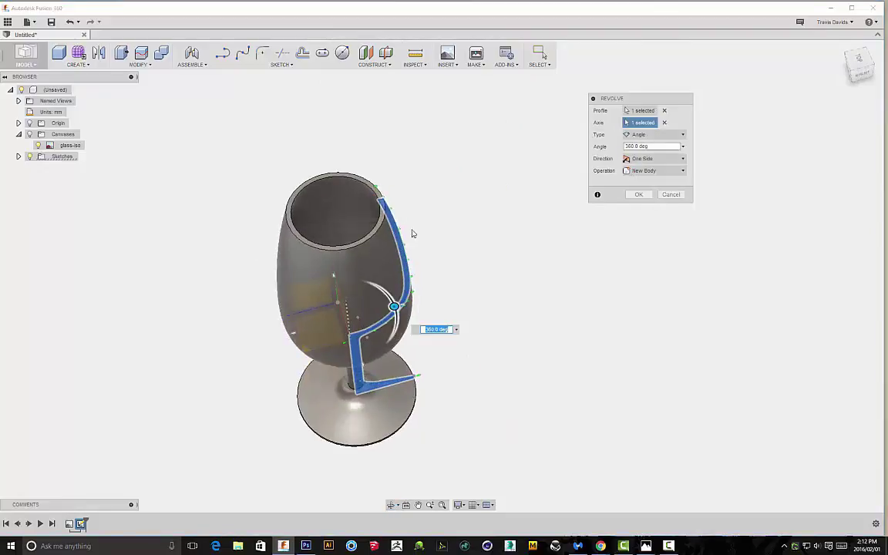
{"action": "middle_click_drag", "start_coordinate": [413, 233], "coordinate": [318, 314], "text": "shift"}
{"action": "middle_click_drag", "start_coordinate": [441, 322], "coordinate": [437, 247], "text": "shift"}
{"action": "left_click", "coordinate": [639, 195]}
- Fillet the inner and outer edges of the glass's rim with a 0.25 mm constant radius
{"action": "scroll", "coordinate": [436, 247], "scroll_direction": "up", "scroll_amount": 3}
{"action": "left_click", "coordinate": [441, 228]}
{"action": "right_click", "coordinate": [515, 207]}
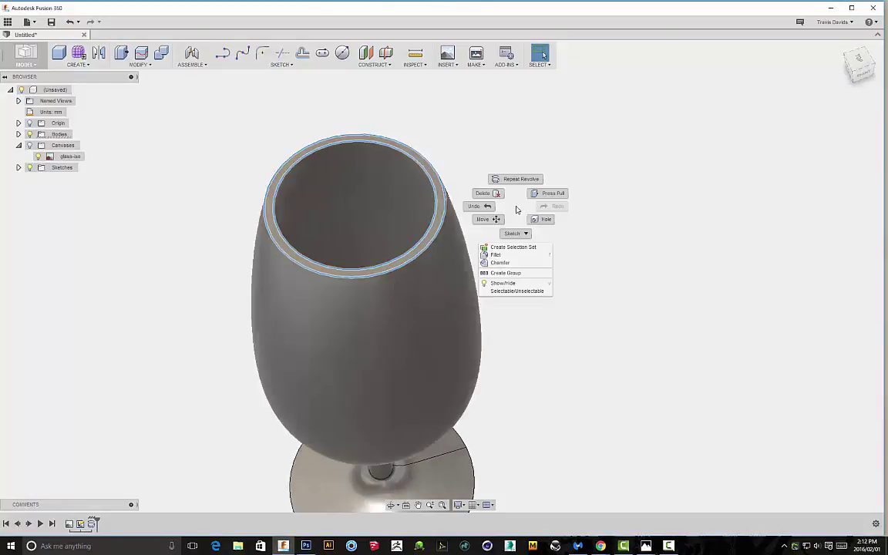
{"action": "left_click", "coordinate": [511, 256]}
{"action": "scroll", "coordinate": [514, 266], "scroll_direction": "up", "scroll_amount": 6}
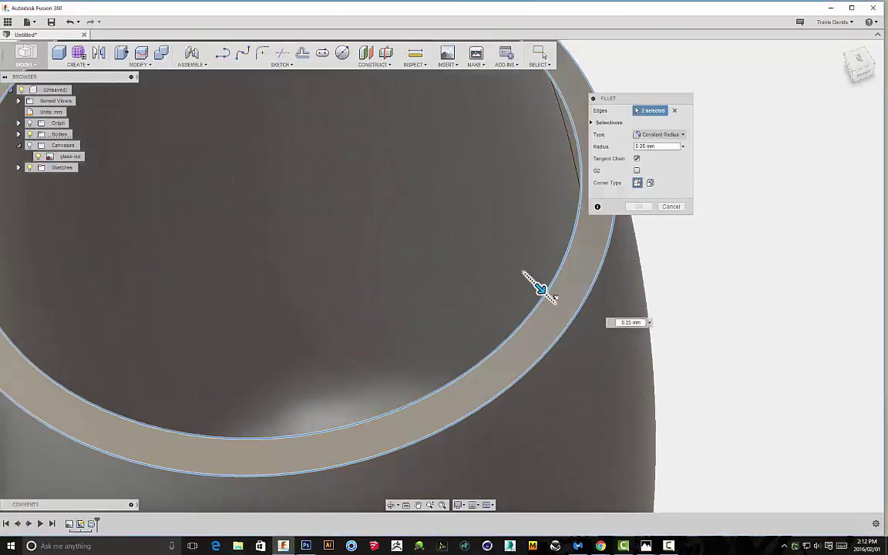
{"action": "left_click", "coordinate": [639, 206]}
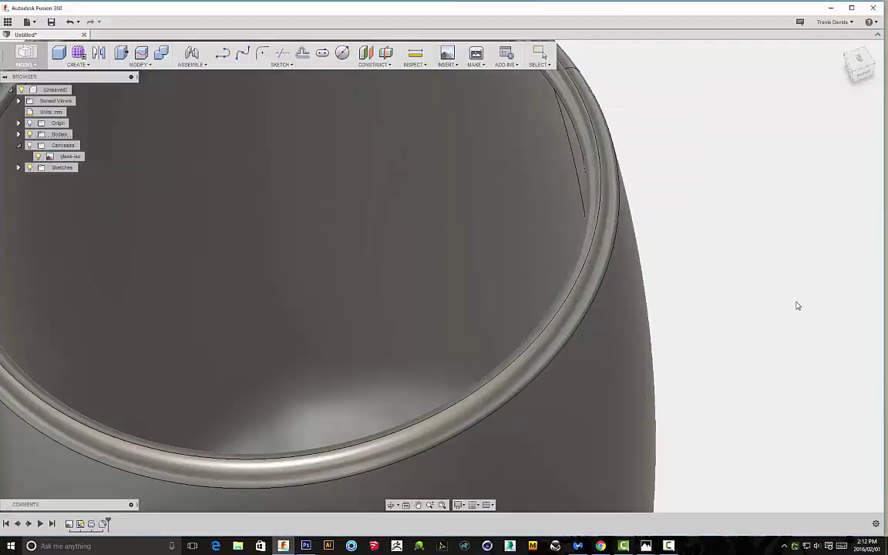
- Inspect the whole wine glass from different angles and distances
{"action": "scroll", "coordinate": [797, 305], "scroll_direction": "down", "scroll_amount": 6}
{"action": "middle_click_drag", "start_coordinate": [813, 345], "coordinate": [537, 226], "text": "shift"}
{"action": "scroll", "coordinate": [536, 235], "scroll_direction": "down", "scroll_amount": 2}
{"action": "middle_click_drag", "start_coordinate": [548, 270], "coordinate": [479, 254], "text": "shift"}
{"action": "scroll", "coordinate": [525, 322], "scroll_direction": "down", "scroll_amount": 1}
{"action": "scroll", "coordinate": [511, 241], "scroll_direction": "down", "scroll_amount": 1}
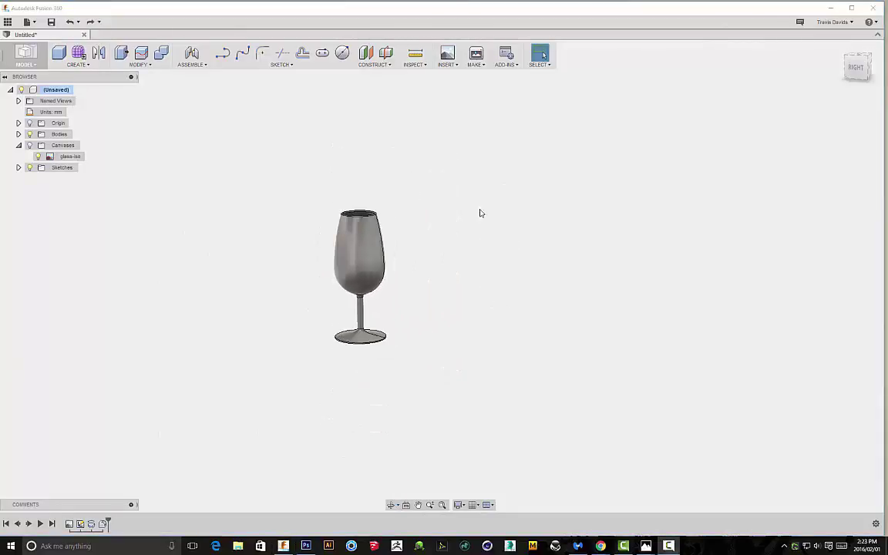
{"action": "middle_click_drag", "start_coordinate": [466, 236], "coordinate": [444, 232], "text": "shift"}
{"action": "scroll", "coordinate": [444, 230], "scroll_direction": "up", "scroll_amount": 3}
{"action": "scroll", "coordinate": [389, 278], "scroll_direction": "down", "scroll_amount": 2}
{"action": "middle_click_drag", "start_coordinate": [429, 272], "coordinate": [424, 281], "text": "shift"}
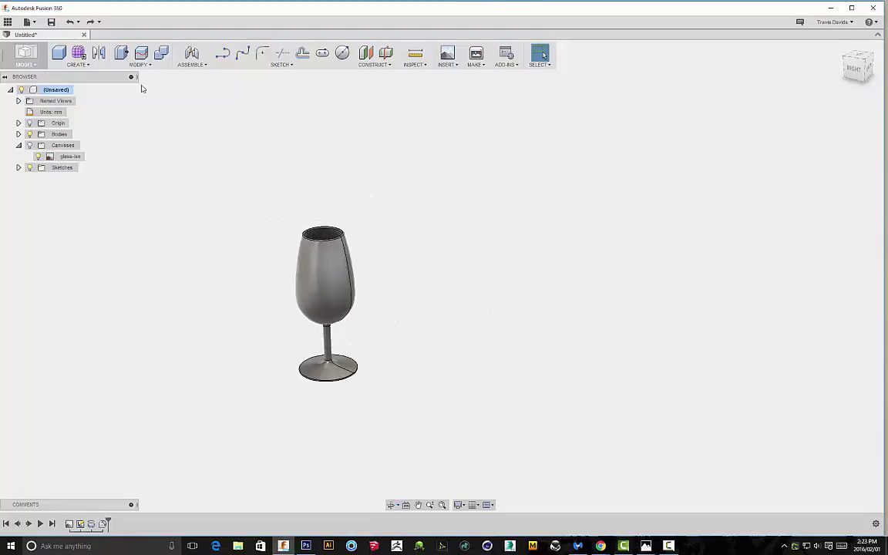
- Examine the finished glass from the side, from above and in the Right view
{"action": "left_click", "coordinate": [77, 58]}
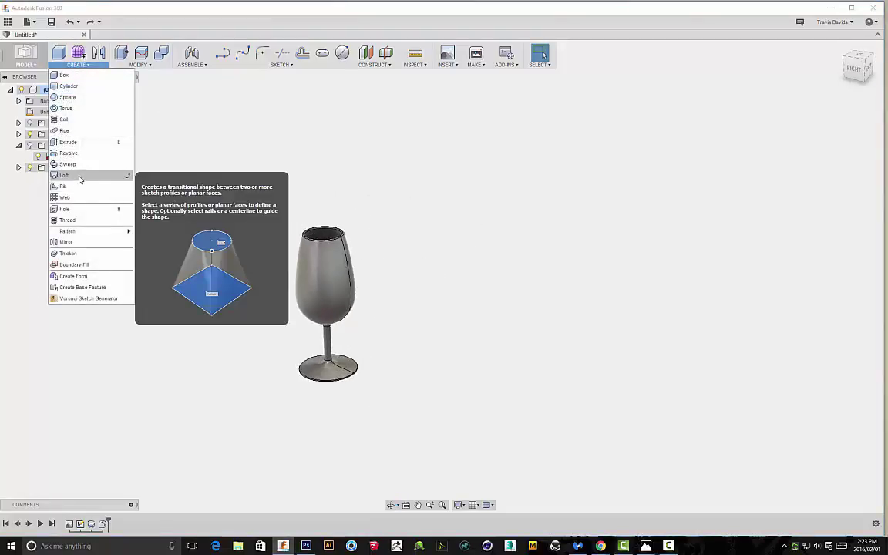
{"action": "middle_click_drag", "start_coordinate": [412, 265], "coordinate": [449, 269], "text": "shift"}
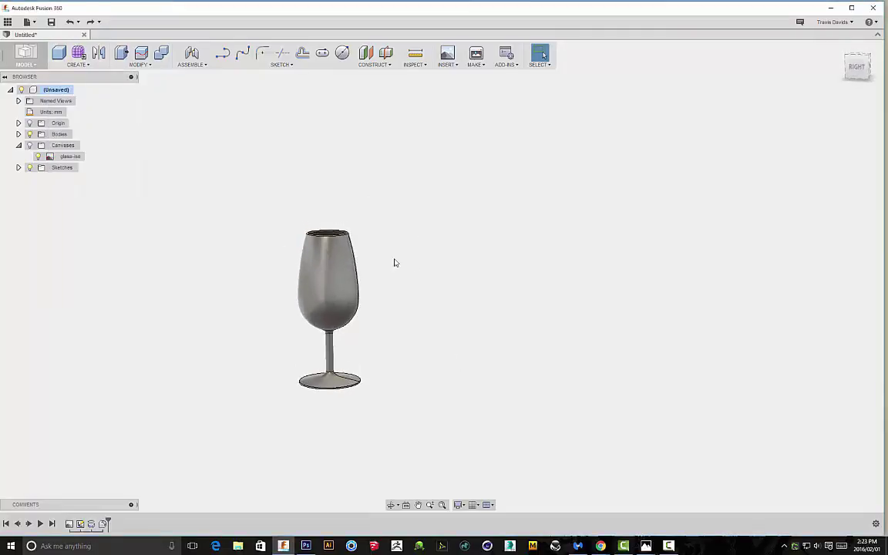
{"action": "middle_click_drag", "start_coordinate": [480, 241], "coordinate": [538, 215]}
{"action": "scroll", "coordinate": [390, 264], "scroll_direction": "up", "scroll_amount": 3}
{"action": "middle_click_drag", "start_coordinate": [552, 363], "coordinate": [411, 259], "text": "shift"}
{"action": "scroll", "coordinate": [451, 276], "scroll_direction": "down", "scroll_amount": 3}
{"action": "scroll", "coordinate": [489, 260], "scroll_direction": "down", "scroll_amount": 1}
{"action": "middle_click_drag", "start_coordinate": [480, 269], "coordinate": [426, 264]}
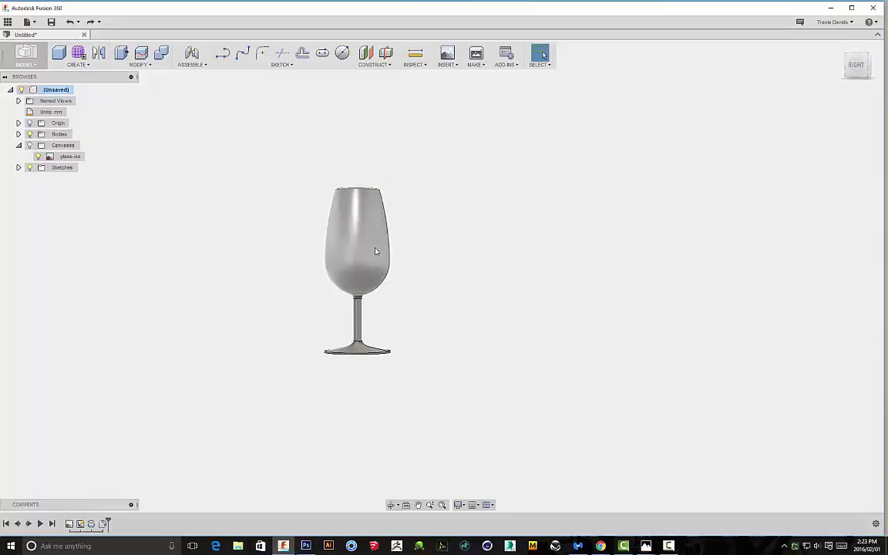
{"action": "middle_click_drag", "start_coordinate": [427, 306], "coordinate": [376, 299], "text": "shift"}
{"action": "mouse_move", "coordinate": [456, 342]}
{"action": "middle_mouse_down", "text": "shift"}
{"action": "mouse_move", "coordinate": [402, 252]}
{"action": "mouse_move", "coordinate": [438, 200]}
{"action": "mouse_move", "coordinate": [476, 271]}
{"action": "mouse_move", "coordinate": [362, 345]}
{"action": "middle_mouse_up", "text": "shift"}
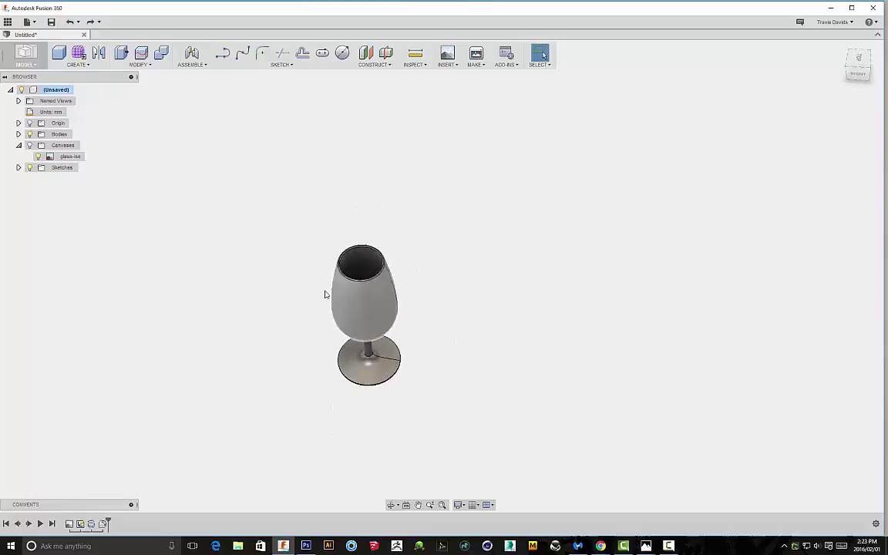
{"action": "middle_click_drag", "start_coordinate": [441, 340], "coordinate": [444, 285], "text": "shift"}
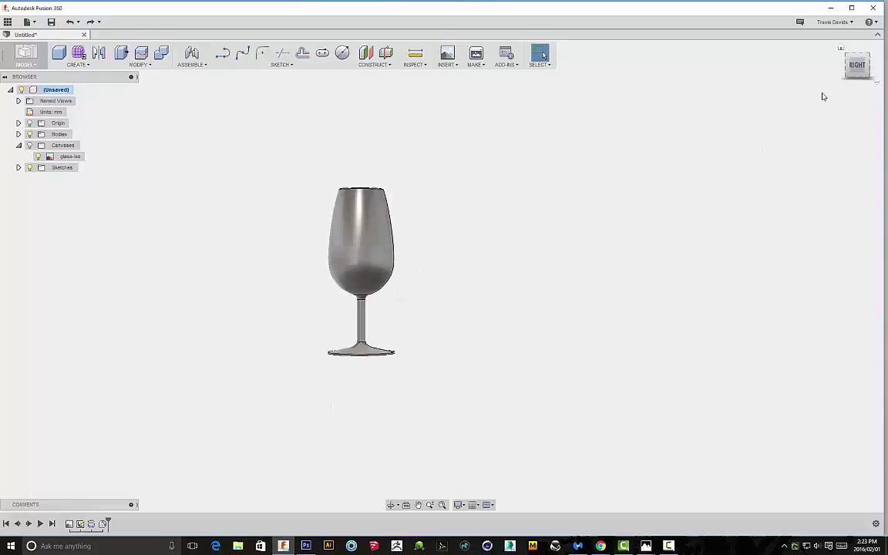
{"action": "left_click", "coordinate": [856, 69]}
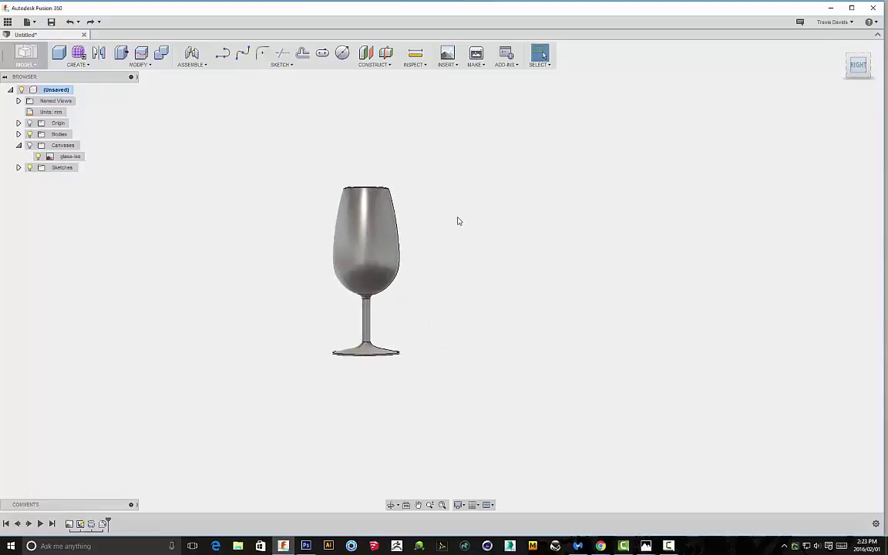
{"action": "left_click", "coordinate": [91, 67]}
{"action": "left_click", "coordinate": [409, 194]}
{"action": "scroll", "coordinate": [410, 202], "scroll_direction": "up", "scroll_amount": 3}
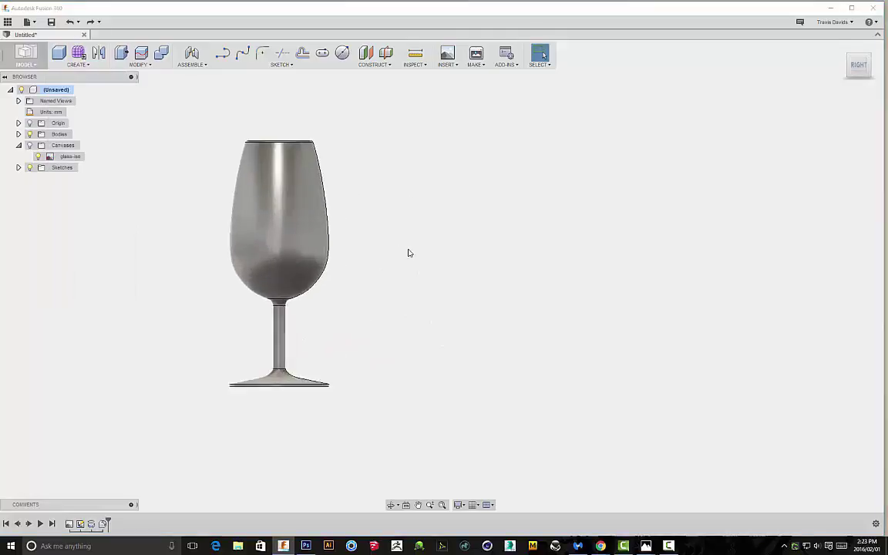
{"action": "scroll", "coordinate": [406, 252], "scroll_direction": "down", "scroll_amount": 3}
{"action": "middle_click_drag", "start_coordinate": [441, 263], "coordinate": [420, 185], "text": "shift"}
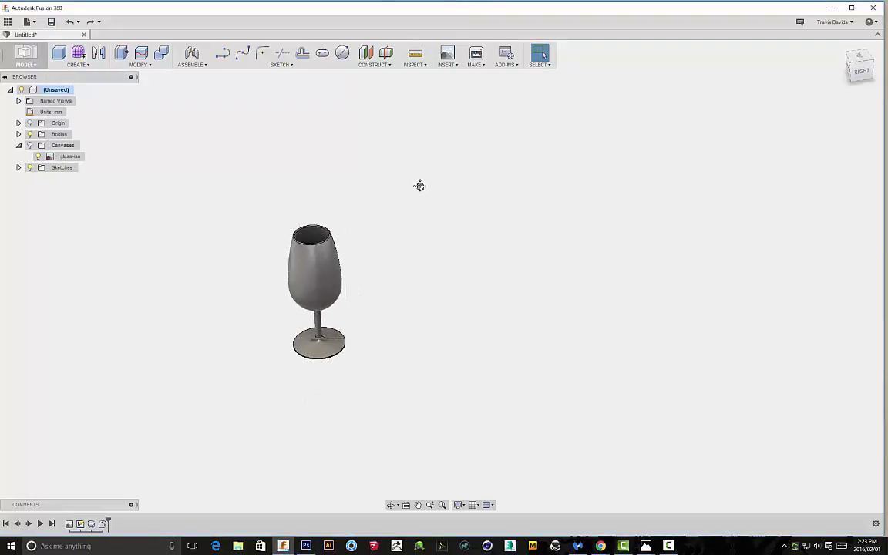
- Start a new line sketch on the vertical plane that faces the Right view
{"action": "left_click", "coordinate": [270, 66]}
{"action": "left_click", "coordinate": [245, 86]}
{"action": "left_click", "coordinate": [417, 379]}
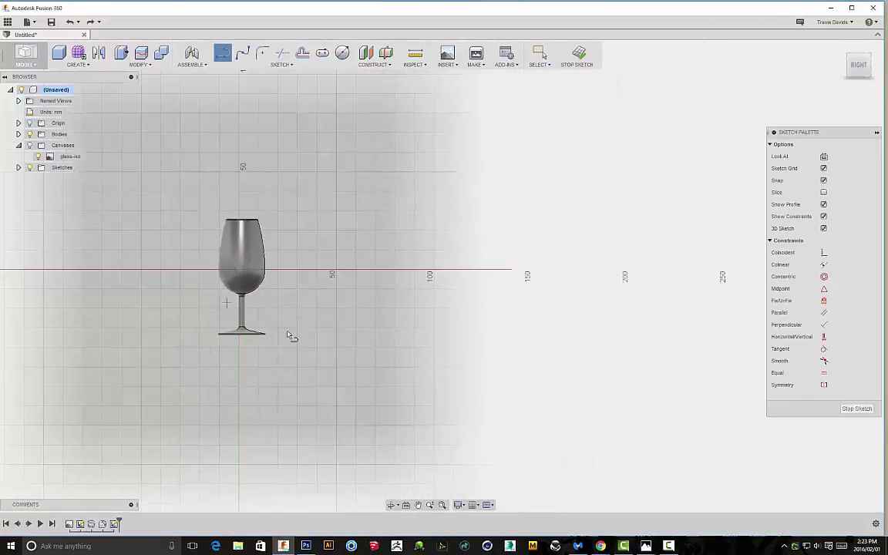
{"action": "scroll", "coordinate": [302, 343], "scroll_direction": "up", "scroll_amount": 3}
{"action": "scroll", "coordinate": [347, 322], "scroll_direction": "down", "scroll_amount": 2}
{"action": "scroll", "coordinate": [327, 333], "scroll_direction": "up", "scroll_amount": 2}
{"action": "scroll", "coordinate": [351, 311], "scroll_direction": "down", "scroll_amount": 2}
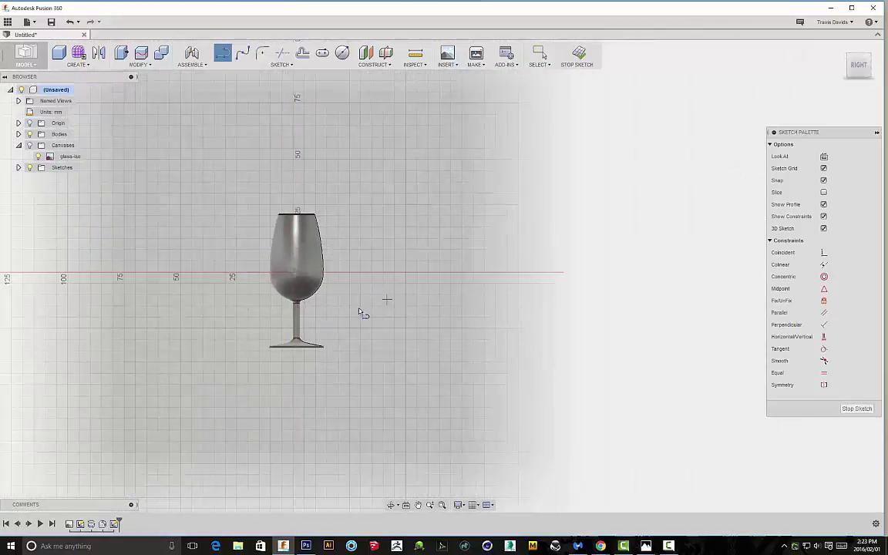
{"action": "scroll", "coordinate": [345, 292], "scroll_direction": "down", "scroll_amount": 1}
{"action": "scroll", "coordinate": [362, 330], "scroll_direction": "up", "scroll_amount": 3}
{"action": "scroll", "coordinate": [396, 316], "scroll_direction": "down", "scroll_amount": 2}
{"action": "scroll", "coordinate": [320, 327], "scroll_direction": "up", "scroll_amount": 2}
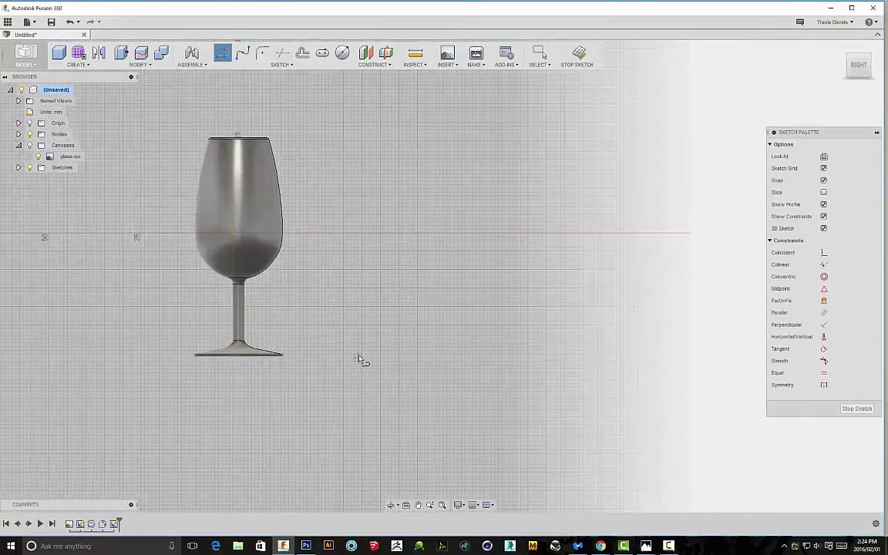
{"action": "scroll", "coordinate": [358, 252], "scroll_direction": "down", "scroll_amount": 2}
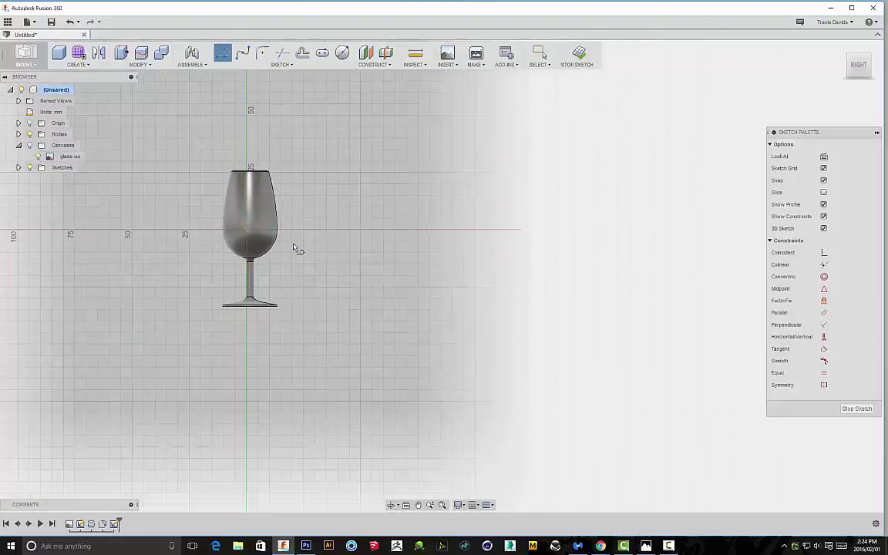
{"action": "scroll", "coordinate": [367, 313], "scroll_direction": "down", "scroll_amount": 1}
{"action": "scroll", "coordinate": [336, 331], "scroll_direction": "up", "scroll_amount": 3}
{"action": "scroll", "coordinate": [370, 356], "scroll_direction": "down", "scroll_amount": 1}
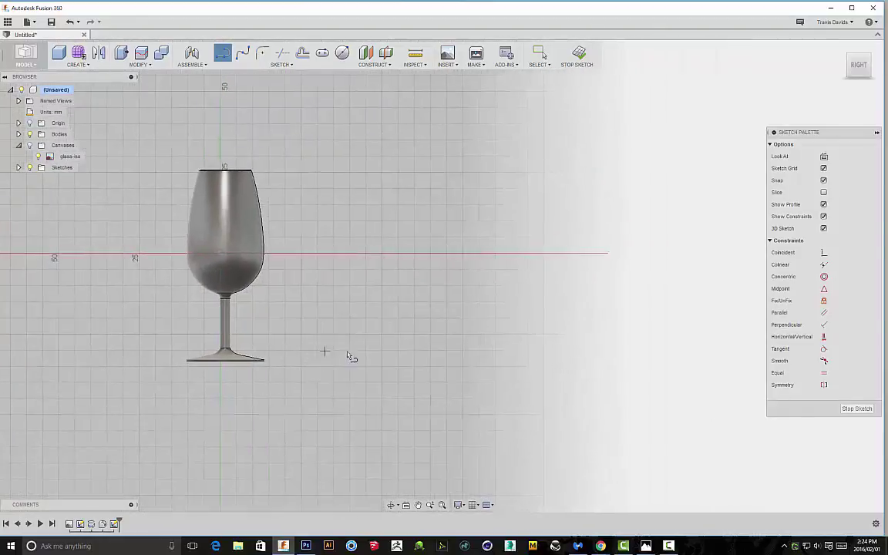
- Draw a short horizontal line to the right of the glass, level with the underside of its foot
{"action": "scroll", "coordinate": [308, 362], "scroll_direction": "up", "scroll_amount": 3}
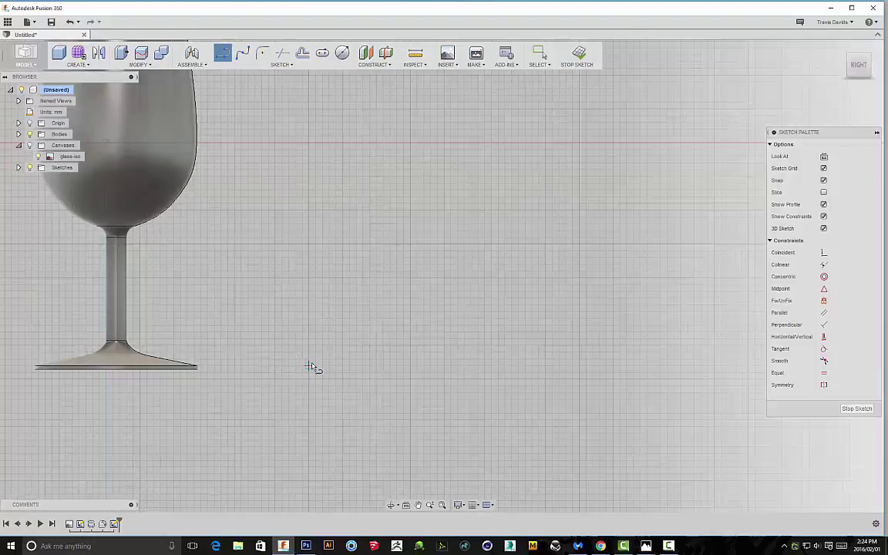
{"action": "scroll", "coordinate": [333, 352], "scroll_direction": "down", "scroll_amount": 1}
{"action": "middle_click_drag", "start_coordinate": [333, 352], "coordinate": [377, 381]}
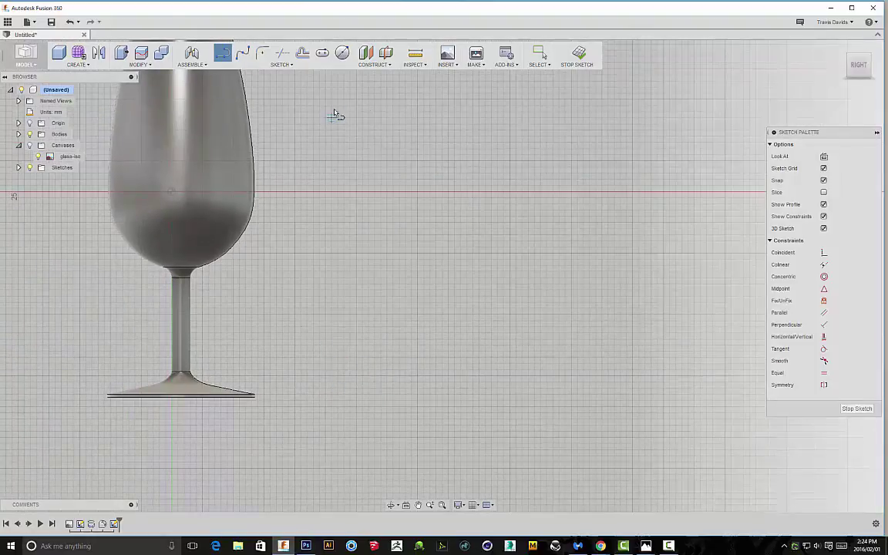
{"action": "left_click", "coordinate": [358, 66]}
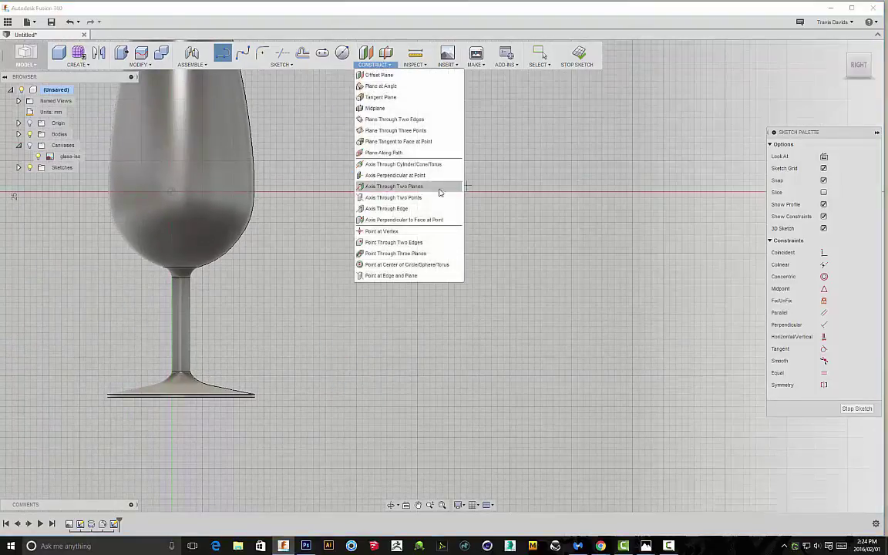
{"action": "scroll", "coordinate": [568, 225], "scroll_direction": "down", "scroll_amount": 1}
{"action": "scroll", "coordinate": [362, 372], "scroll_direction": "up", "scroll_amount": 1}
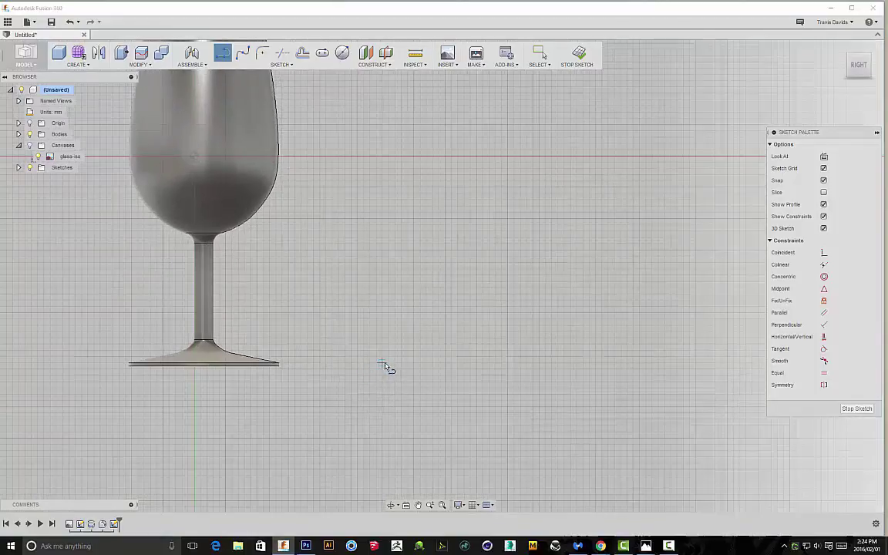
{"action": "left_click", "coordinate": [383, 365]}
{"action": "left_click", "coordinate": [416, 364]}
{"action": "right_click", "coordinate": [431, 333]}
{"action": "left_click", "coordinate": [464, 333]}
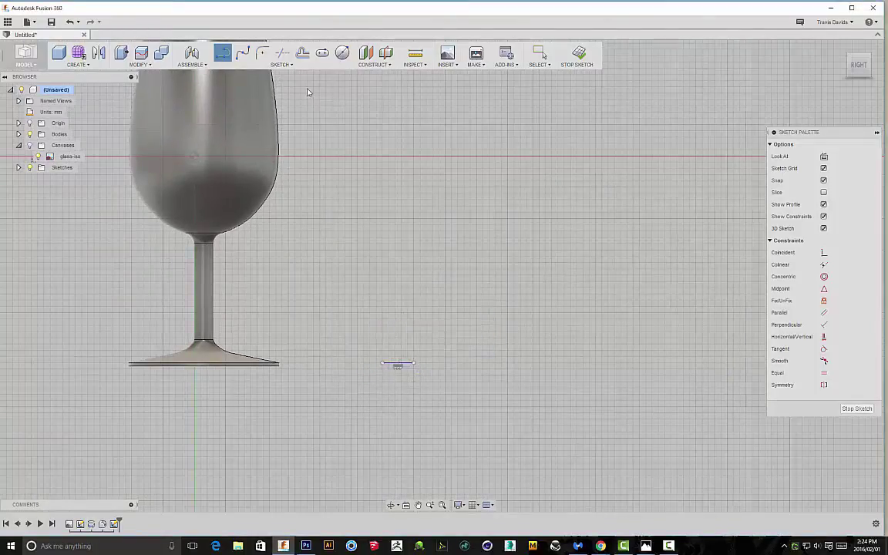
- Draw a vertical line up from the short line's inner end to the foot-stem junction level and add an equally short horizontal line there
{"action": "left_click", "coordinate": [386, 363]}
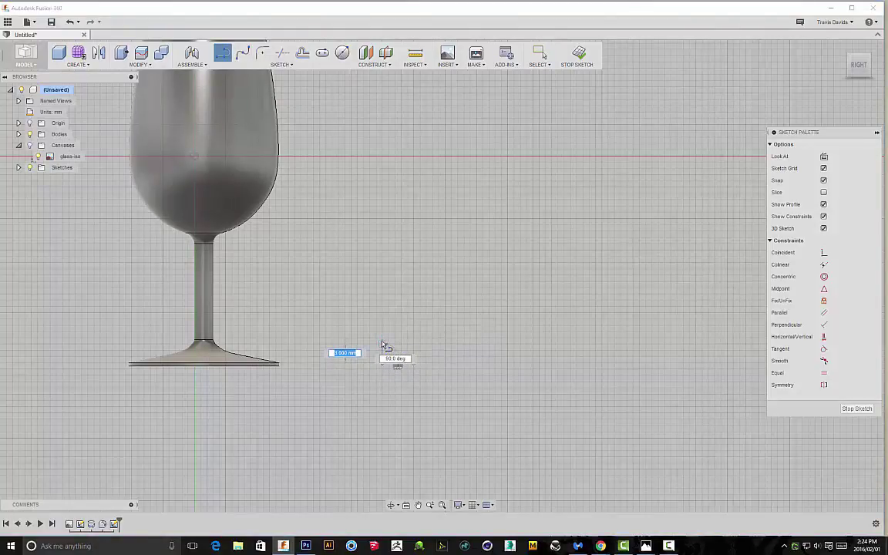
{"action": "left_click", "coordinate": [383, 340]}
{"action": "right_click", "coordinate": [445, 319]}
{"action": "left_click", "coordinate": [476, 318]}
- Continue the vertical line 16 mm up to the underside of the bowl and end it with another short horizontal line
{"action": "left_click", "coordinate": [222, 57]}
{"action": "left_click", "coordinate": [383, 339]}
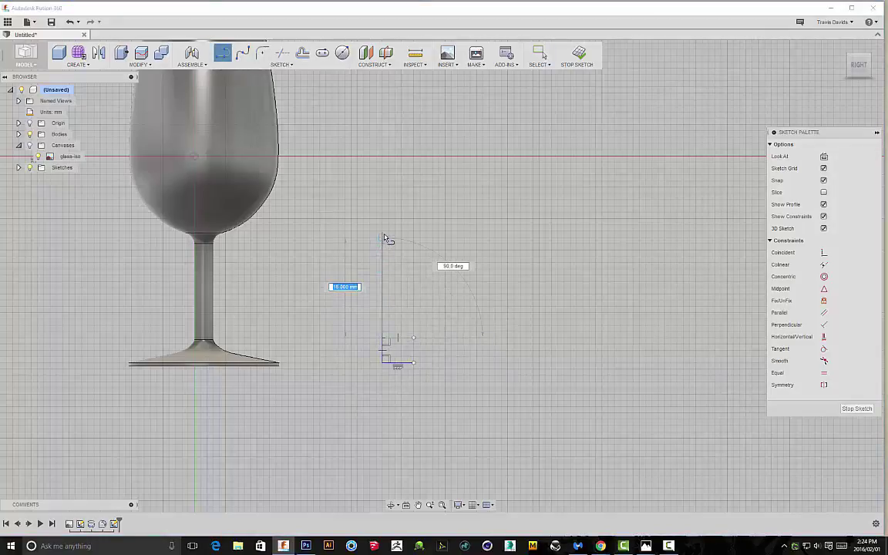
{"action": "left_click", "coordinate": [383, 238]}
{"action": "left_click", "coordinate": [414, 236]}
{"action": "right_click", "coordinate": [432, 221]}
{"action": "left_click", "coordinate": [465, 215]}
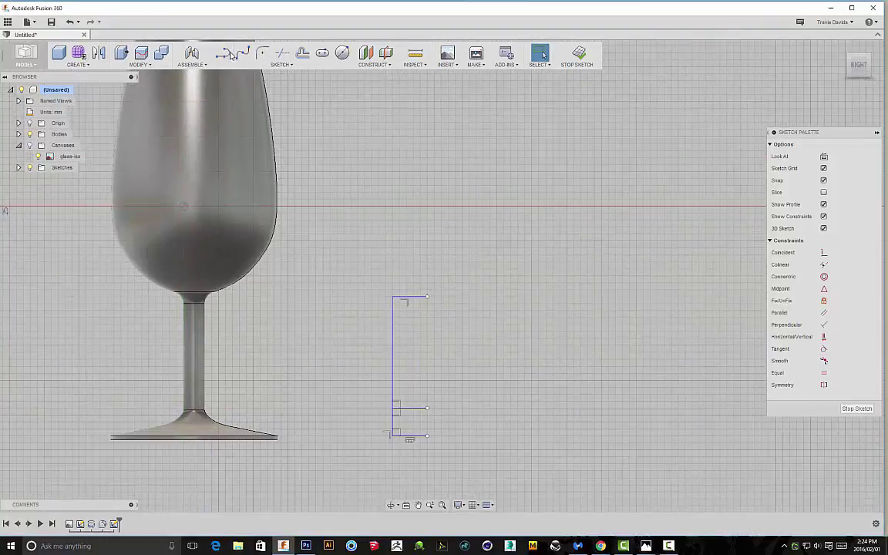
- Continue the vertical line up to the horizontal sketch axis and add a short horizontal line at that height
{"action": "left_click", "coordinate": [227, 55]}
{"action": "middle_click_drag", "start_coordinate": [402, 279], "coordinate": [402, 310]}
{"action": "scroll", "coordinate": [402, 310], "scroll_direction": "down", "scroll_amount": 1}
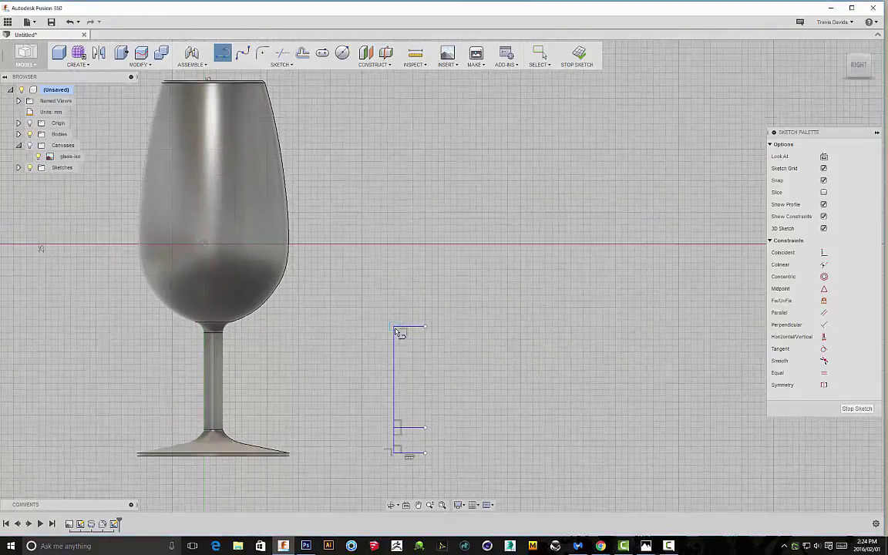
{"action": "left_click", "coordinate": [395, 328]}
{"action": "left_click", "coordinate": [394, 245]}
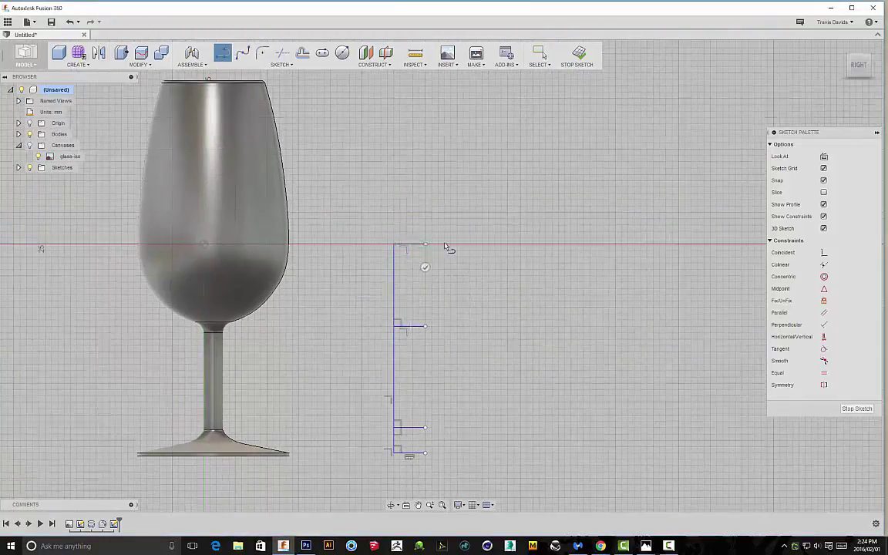
{"action": "right_click", "coordinate": [456, 227]}
{"action": "left_click", "coordinate": [493, 229]}
- Extend the vertical line up to about the rim's height and finish it with a short horizontal line
{"action": "middle_click_drag", "start_coordinate": [334, 109], "coordinate": [334, 145]}
{"action": "scroll", "coordinate": [335, 145], "scroll_direction": "down", "scroll_amount": 1}
{"action": "left_click", "coordinate": [223, 53]}
{"action": "left_click", "coordinate": [388, 271]}
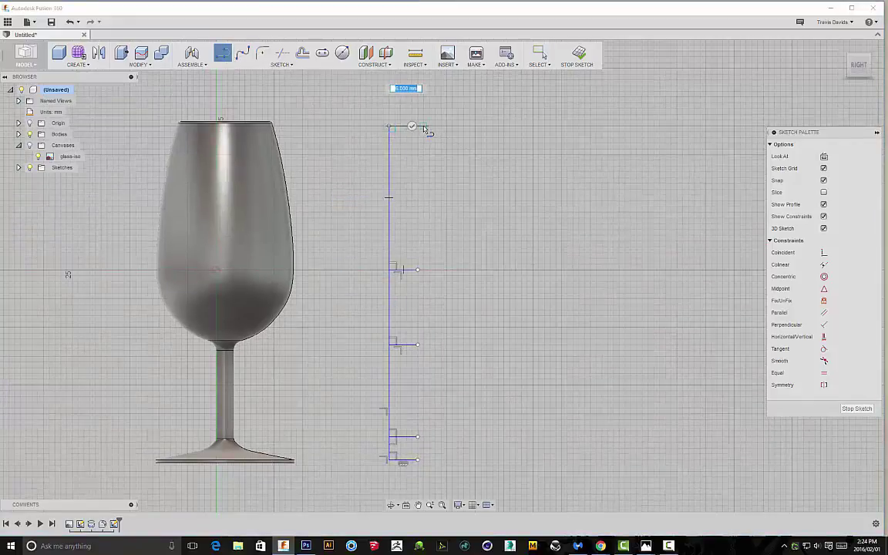
{"action": "left_click", "coordinate": [418, 126]}
{"action": "right_click", "coordinate": [465, 129]}
{"action": "left_click", "coordinate": [499, 130]}
- Construct a horizontal Plane at Angle through the topmost short sketch line
{"action": "scroll", "coordinate": [491, 169], "scroll_direction": "down", "scroll_amount": 2}
{"action": "mouse_move", "coordinate": [490, 191]}
{"action": "middle_mouse_down", "text": "shift"}
{"action": "mouse_move", "coordinate": [502, 192]}
{"action": "mouse_move", "coordinate": [500, 202]}
{"action": "middle_mouse_up", "text": "shift"}
{"action": "left_click", "coordinate": [384, 66]}
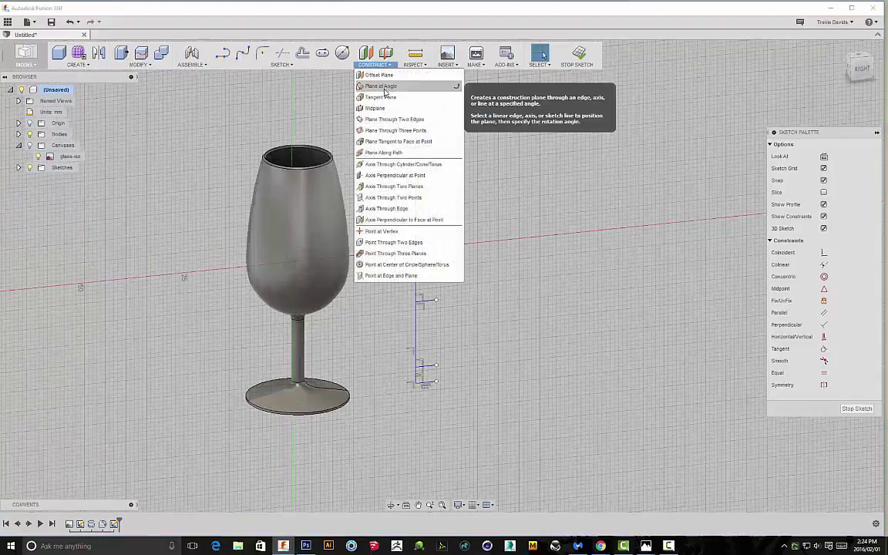
{"action": "left_click", "coordinate": [384, 90]}
{"action": "scroll", "coordinate": [408, 119], "scroll_direction": "up", "scroll_amount": 3}
{"action": "left_click", "coordinate": [410, 113]}
{"action": "mouse_move", "coordinate": [446, 168]}
{"action": "middle_mouse_down", "text": "shift"}
{"action": "mouse_move", "coordinate": [505, 206]}
{"action": "mouse_move", "coordinate": [427, 195]}
{"action": "mouse_move", "coordinate": [426, 185]}
{"action": "mouse_move", "coordinate": [490, 224]}
{"action": "mouse_move", "coordinate": [357, 301]}
{"action": "mouse_move", "coordinate": [444, 203]}
{"action": "middle_mouse_up", "text": "shift"}
{"action": "scroll", "coordinate": [339, 206], "scroll_direction": "up", "scroll_amount": 3}
{"action": "scroll", "coordinate": [358, 284], "scroll_direction": "down", "scroll_amount": 3}
{"action": "scroll", "coordinate": [436, 271], "scroll_direction": "down", "scroll_amount": 2}
{"action": "left_click", "coordinate": [639, 155]}
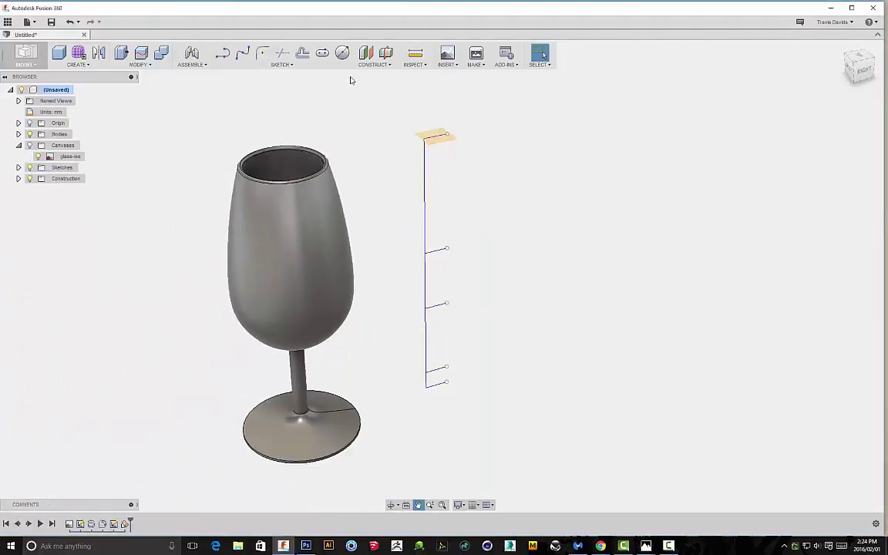
- Construct a horizontal Plane at Angle through the second short sketch line from the top
{"action": "left_click", "coordinate": [373, 64]}
{"action": "left_click", "coordinate": [383, 91]}
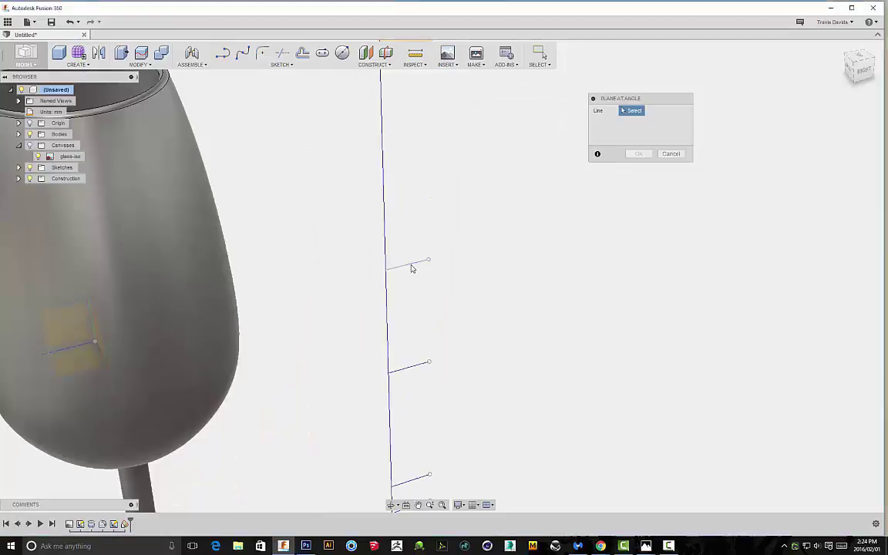
{"action": "left_click", "coordinate": [412, 266]}
{"action": "left_click", "coordinate": [382, 65]}
{"action": "left_click", "coordinate": [381, 97]}
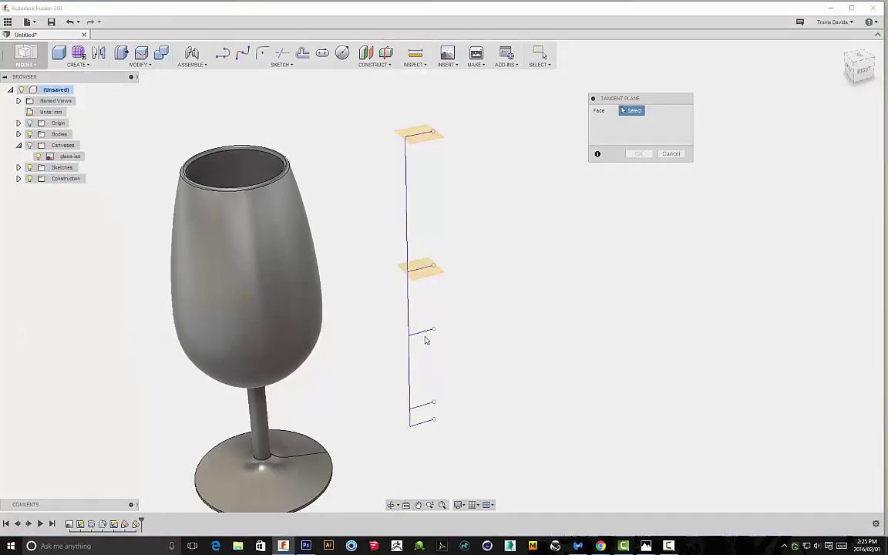
{"action": "left_click", "coordinate": [670, 154]}
- Construct a Plane at Angle at 0 degrees through the middle short sketch line
{"action": "left_click", "coordinate": [377, 65]}
{"action": "left_click", "coordinate": [382, 89]}
{"action": "left_click", "coordinate": [410, 333]}
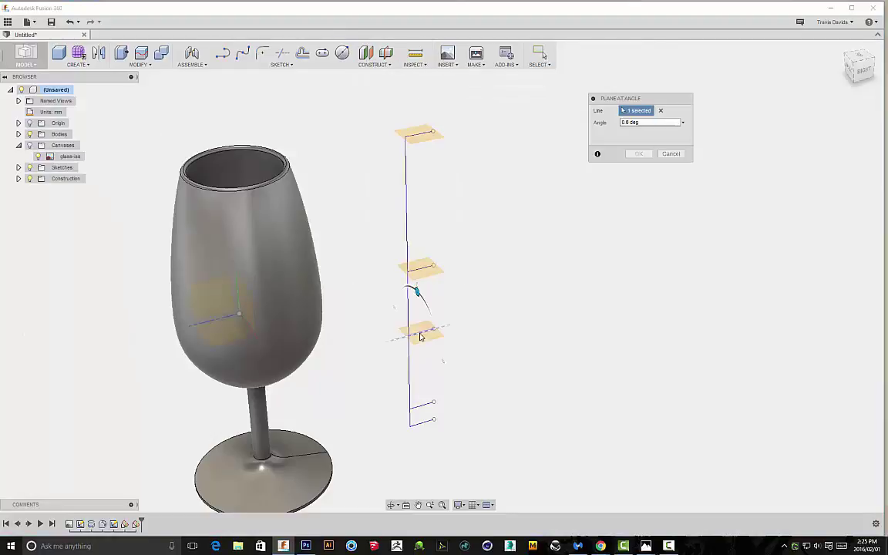
{"action": "left_click", "coordinate": [639, 154]}
- Construct Planes at Angle through the two lowest short sketch lines, using 0 degrees for the bottom one
{"action": "left_click", "coordinate": [378, 65]}
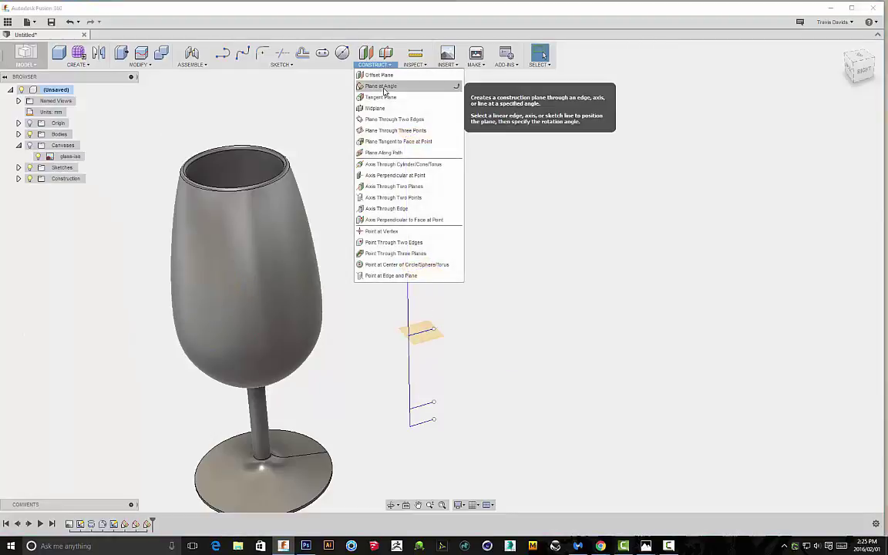
{"action": "left_click", "coordinate": [382, 88]}
{"action": "left_click", "coordinate": [429, 404]}
{"action": "left_click", "coordinate": [638, 153]}
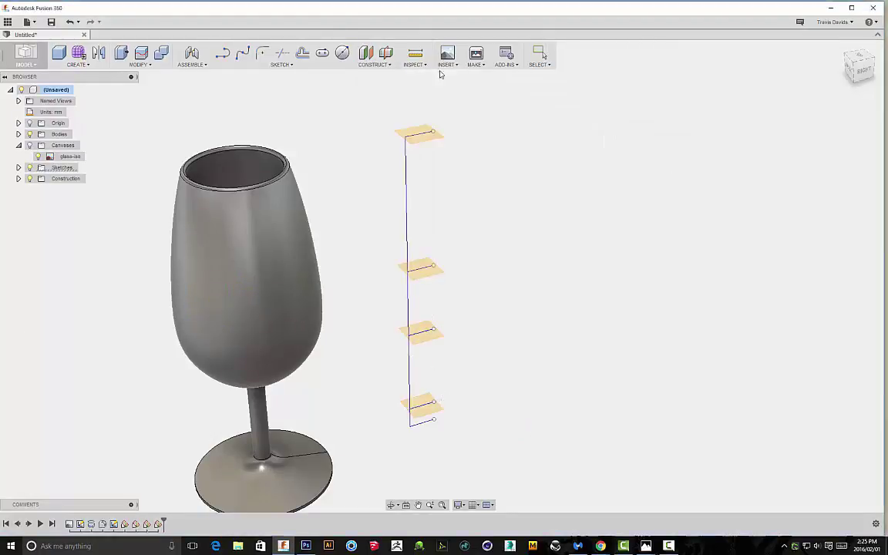
{"action": "left_click", "coordinate": [376, 65]}
{"action": "left_click", "coordinate": [382, 88]}
{"action": "left_click", "coordinate": [421, 430]}
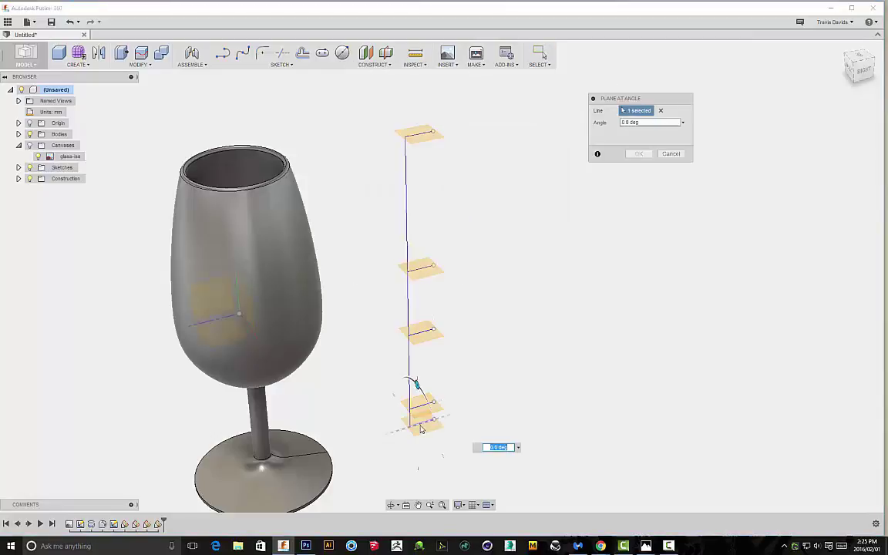
{"action": "left_click", "coordinate": [638, 154]}
- Sketch a center-diameter circle about 16 mm across on the topmost plane, centered on the short line's midpoint, and finish the sketch
{"action": "mouse_move", "coordinate": [570, 198]}
{"action": "middle_mouse_down", "text": "shift"}
{"action": "mouse_move", "coordinate": [535, 146]}
{"action": "mouse_move", "coordinate": [486, 166]}
{"action": "mouse_move", "coordinate": [512, 240]}
{"action": "mouse_move", "coordinate": [476, 224]}
{"action": "mouse_move", "coordinate": [460, 246]}
{"action": "mouse_move", "coordinate": [497, 221]}
{"action": "mouse_move", "coordinate": [401, 232]}
{"action": "mouse_move", "coordinate": [355, 147]}
{"action": "middle_mouse_up", "text": "shift"}
{"action": "left_click", "coordinate": [281, 64]}
{"action": "mouse_move", "coordinate": [294, 110]}
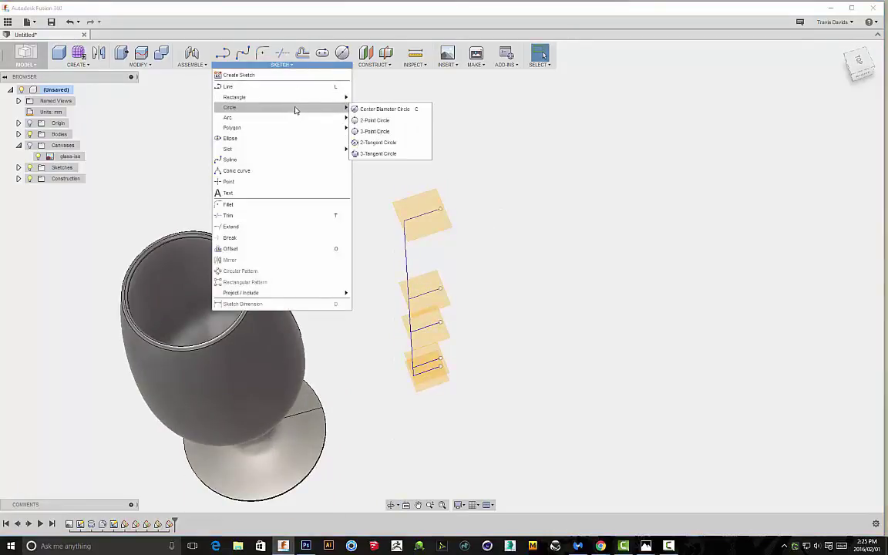
{"action": "left_click", "coordinate": [384, 109]}
{"action": "left_click", "coordinate": [420, 208]}
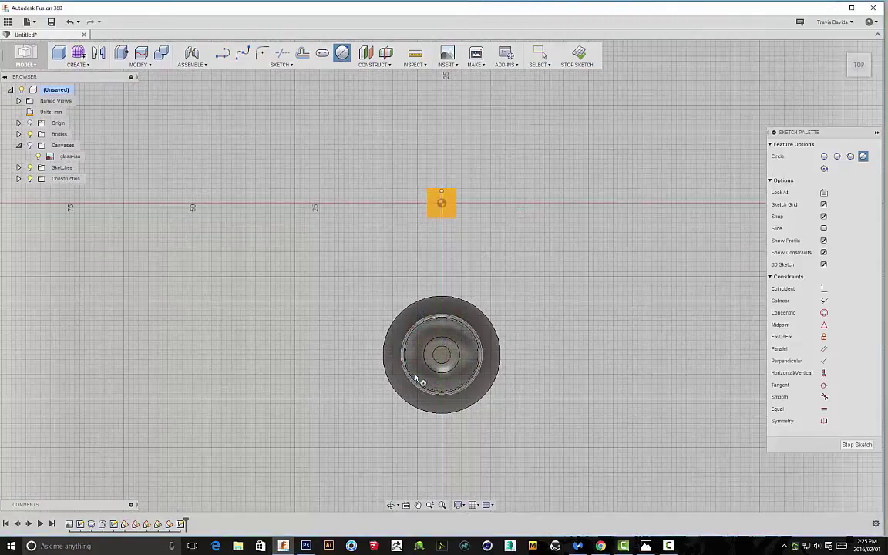
{"action": "middle_click_drag", "start_coordinate": [472, 337], "coordinate": [523, 170], "text": "shift"}
{"action": "middle_click_drag", "start_coordinate": [482, 264], "coordinate": [539, 298], "text": "shift"}
{"action": "left_click", "coordinate": [870, 71]}
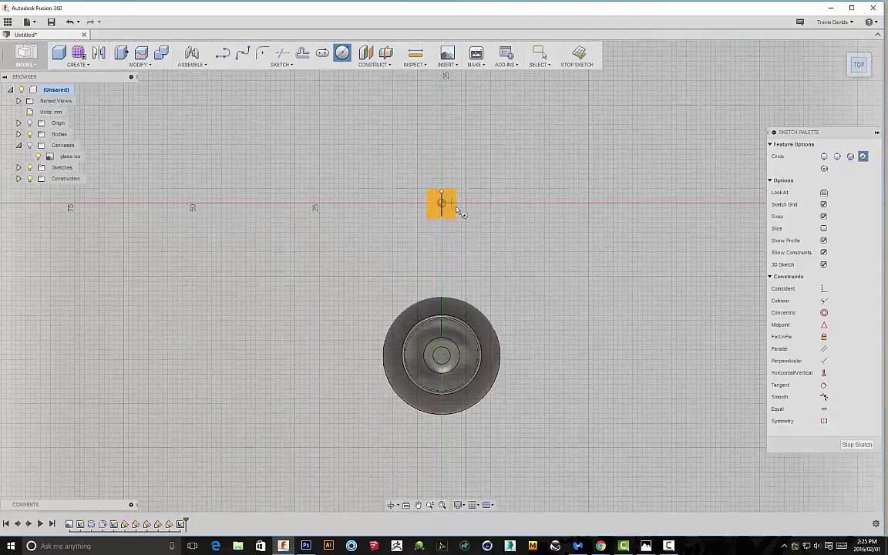
{"action": "scroll", "coordinate": [444, 205], "scroll_direction": "up", "scroll_amount": 2}
{"action": "left_click", "coordinate": [435, 202]}
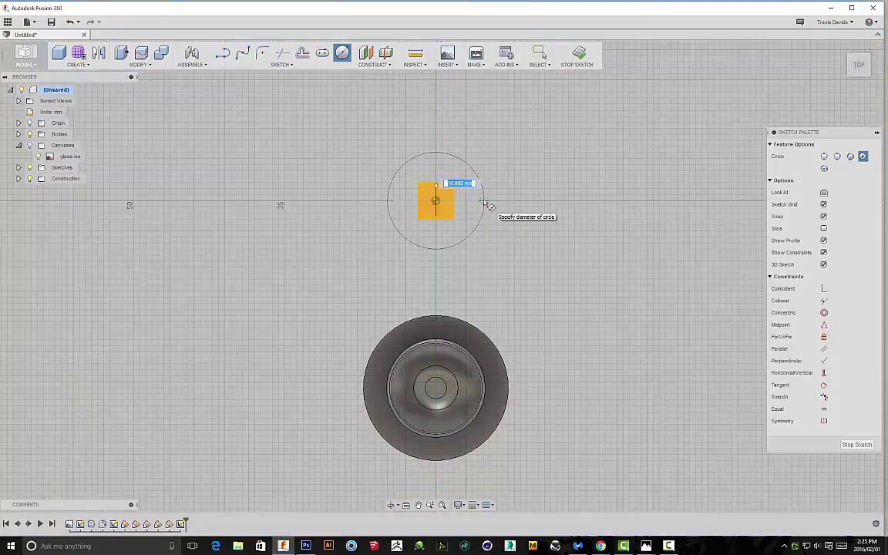
{"action": "left_click", "coordinate": [485, 203]}
{"action": "right_click", "coordinate": [532, 188]}
{"action": "left_click", "coordinate": [569, 186]}
{"action": "left_click", "coordinate": [576, 53]}
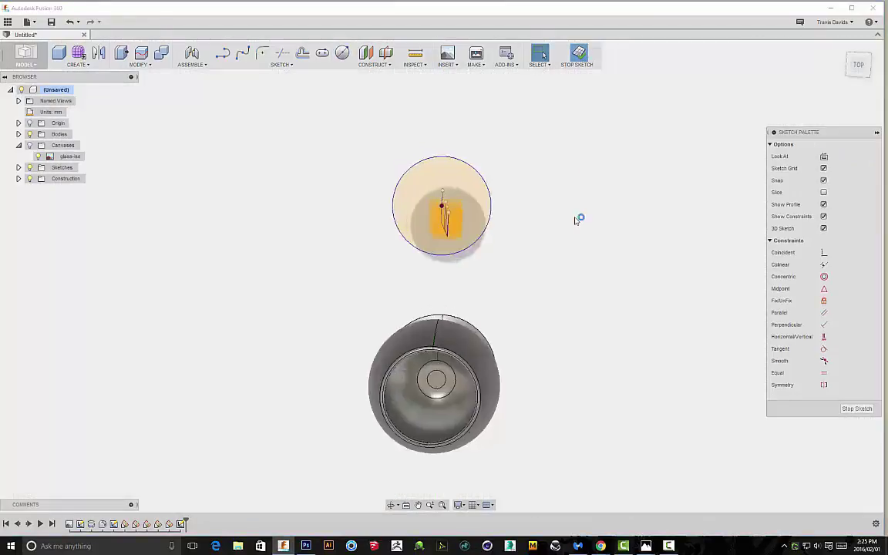
- Sketch a center-diameter circle larger than the top one on the second plane, centered on its short line, and finish the sketch
{"action": "left_click", "coordinate": [342, 52]}
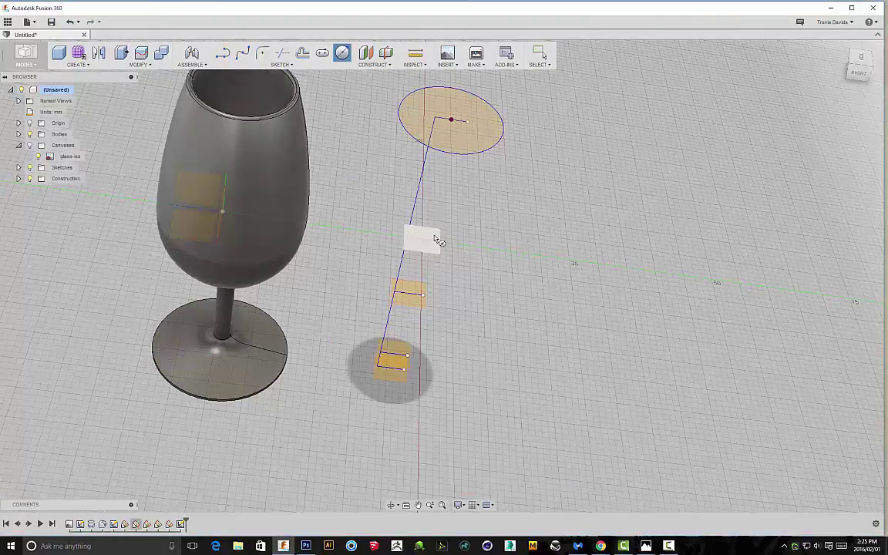
{"action": "left_click", "coordinate": [436, 240]}
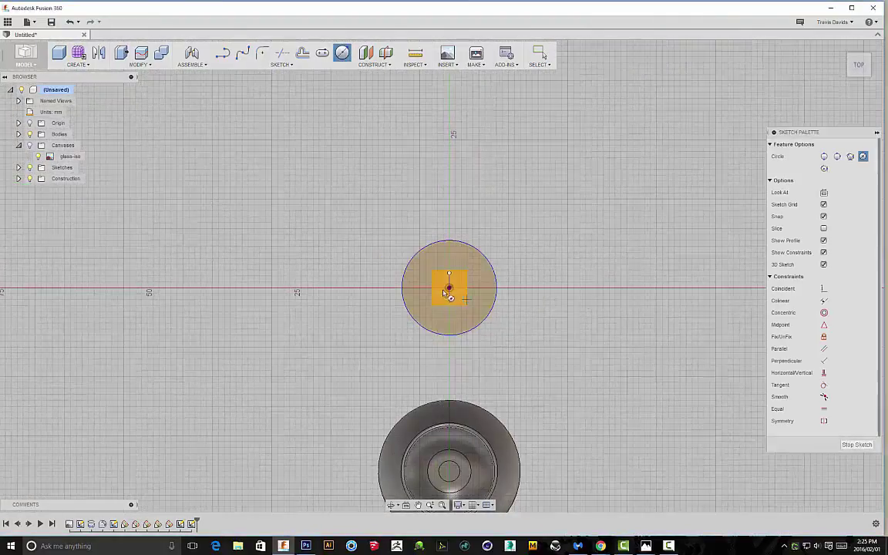
{"action": "left_click", "coordinate": [448, 203]}
{"action": "left_click", "coordinate": [513, 207]}
{"action": "right_click", "coordinate": [551, 179]}
{"action": "left_click", "coordinate": [579, 178]}
{"action": "mouse_move", "coordinate": [553, 248]}
{"action": "middle_mouse_down", "text": "shift"}
{"action": "mouse_move", "coordinate": [582, 228]}
{"action": "mouse_move", "coordinate": [524, 229]}
{"action": "middle_mouse_up", "text": "shift"}
{"action": "left_click", "coordinate": [576, 58]}
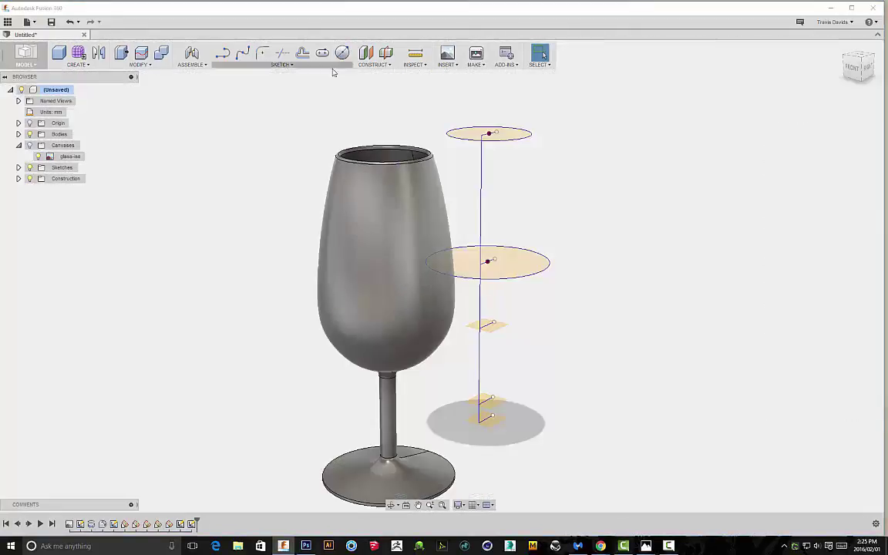
- Sketch a small circle about 5 mm in diameter on the middle plane, centered on its short line, and finish the sketch
{"action": "left_click", "coordinate": [341, 53]}
{"action": "mouse_move", "coordinate": [520, 273]}
{"action": "middle_mouse_down", "text": "shift"}
{"action": "mouse_move", "coordinate": [492, 322]}
{"action": "mouse_move", "coordinate": [549, 423]}
{"action": "mouse_move", "coordinate": [350, 382]}
{"action": "middle_mouse_up", "text": "shift"}
{"action": "middle_click_drag", "start_coordinate": [407, 373], "coordinate": [370, 77], "text": "shift"}
{"action": "left_click", "coordinate": [502, 315]}
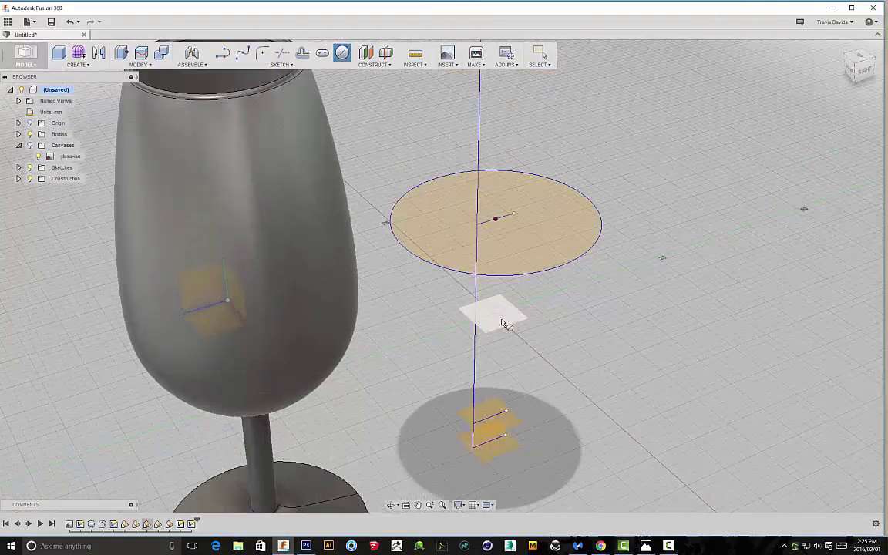
{"action": "left_click", "coordinate": [427, 278]}
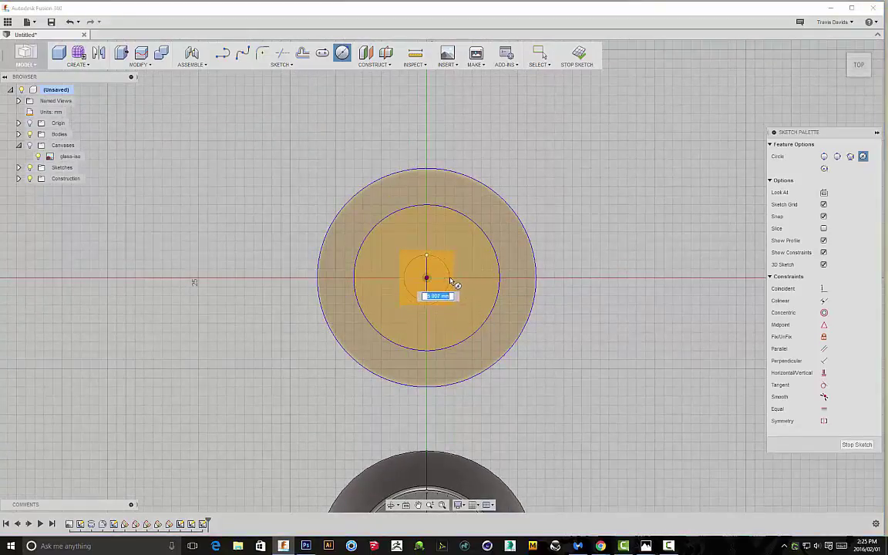
{"action": "right_click", "coordinate": [554, 207]}
{"action": "left_click", "coordinate": [584, 204]}
{"action": "scroll", "coordinate": [594, 242], "scroll_direction": "down", "scroll_amount": 3}
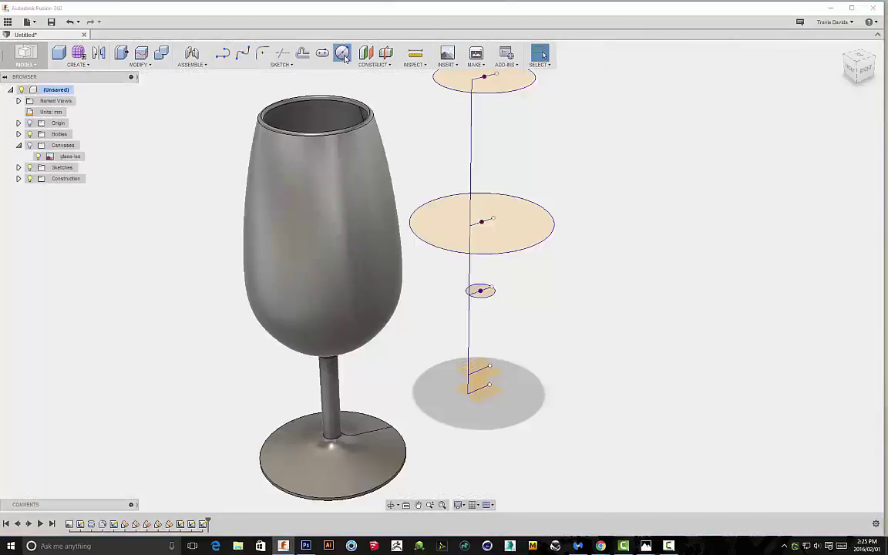
- Sketch a circle on the fourth plane, concentric with and matching the small circle above it, and finish the sketch
{"action": "left_click", "coordinate": [344, 56]}
{"action": "scroll", "coordinate": [470, 333], "scroll_direction": "up", "scroll_amount": 3}
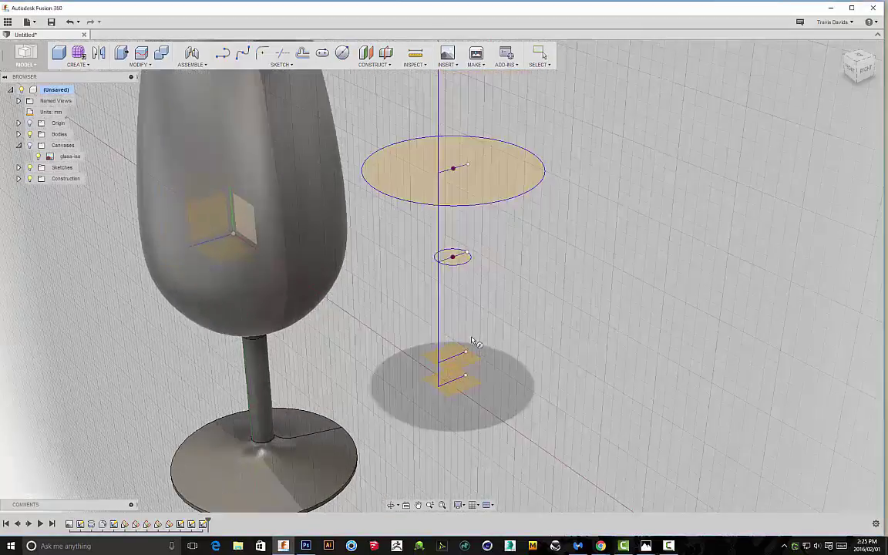
{"action": "left_click", "coordinate": [459, 372]}
{"action": "left_click", "coordinate": [460, 372]}
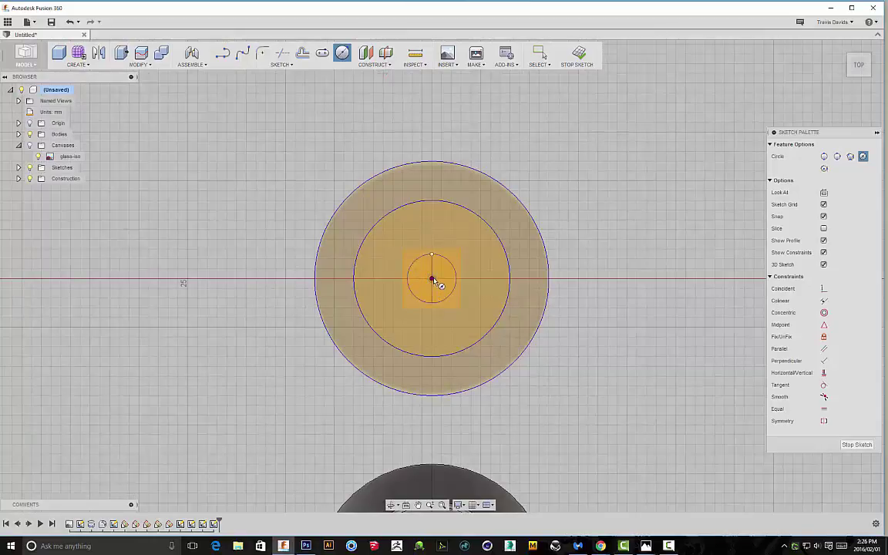
{"action": "left_click", "coordinate": [636, 225]}
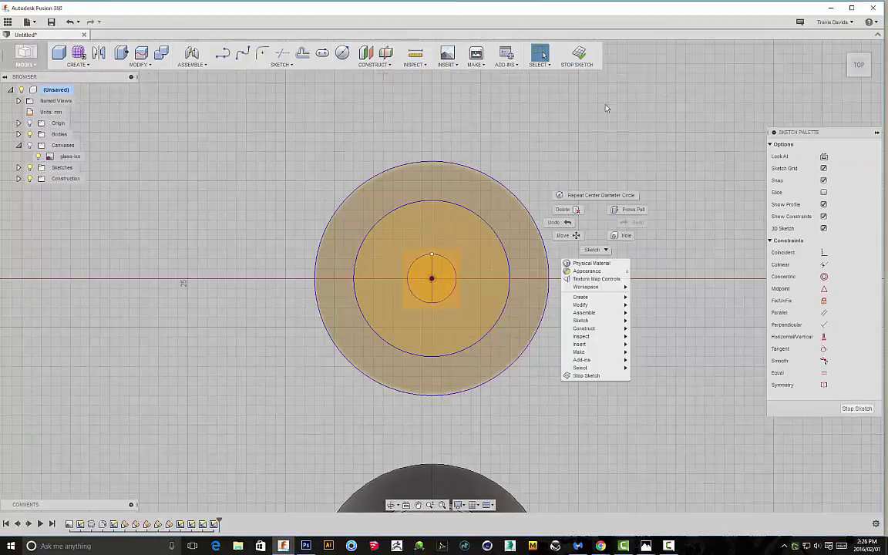
{"action": "left_click", "coordinate": [581, 58]}
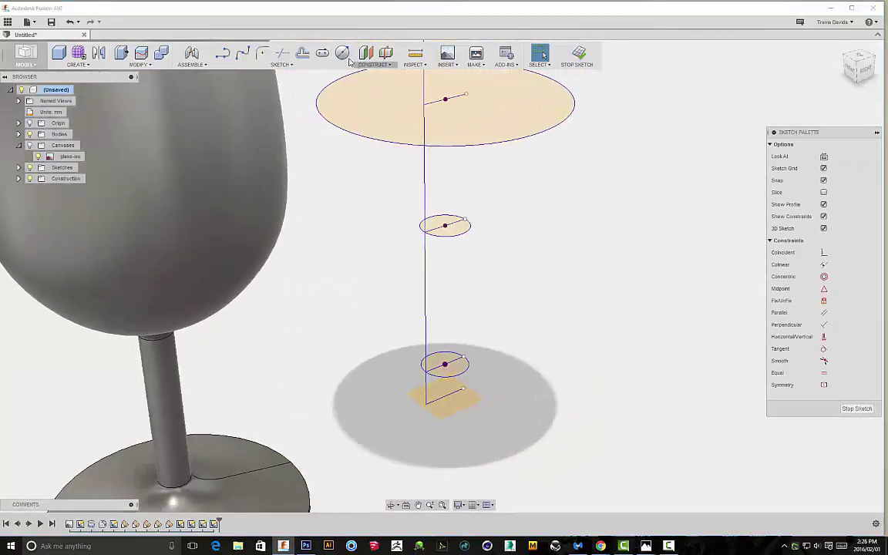
- Sketch a base circle about 28 mm in diameter on the lowest plane, centered on its short line, and finish the sketch
{"action": "left_click", "coordinate": [344, 57]}
{"action": "scroll", "coordinate": [493, 274], "scroll_direction": "down", "scroll_amount": 3}
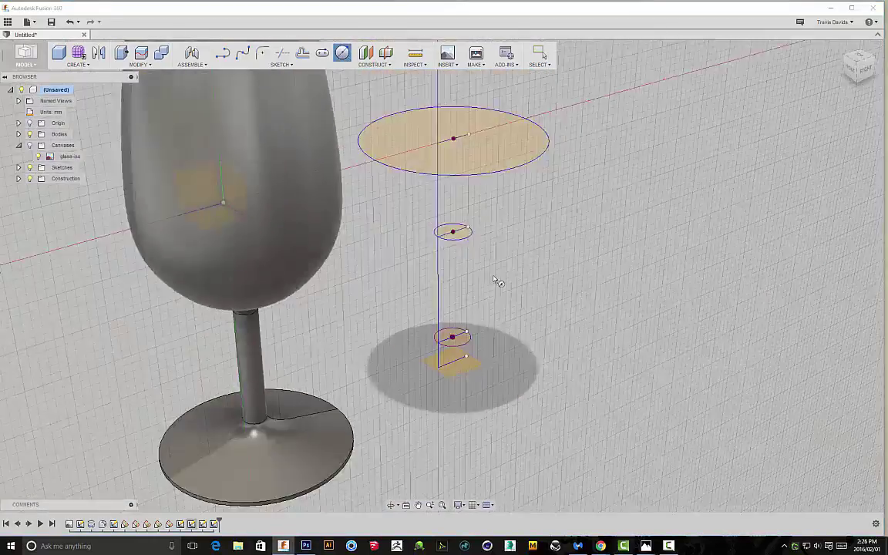
{"action": "scroll", "coordinate": [212, 464], "scroll_direction": "down", "scroll_amount": 1}
{"action": "scroll", "coordinate": [431, 314], "scroll_direction": "down", "scroll_amount": 1}
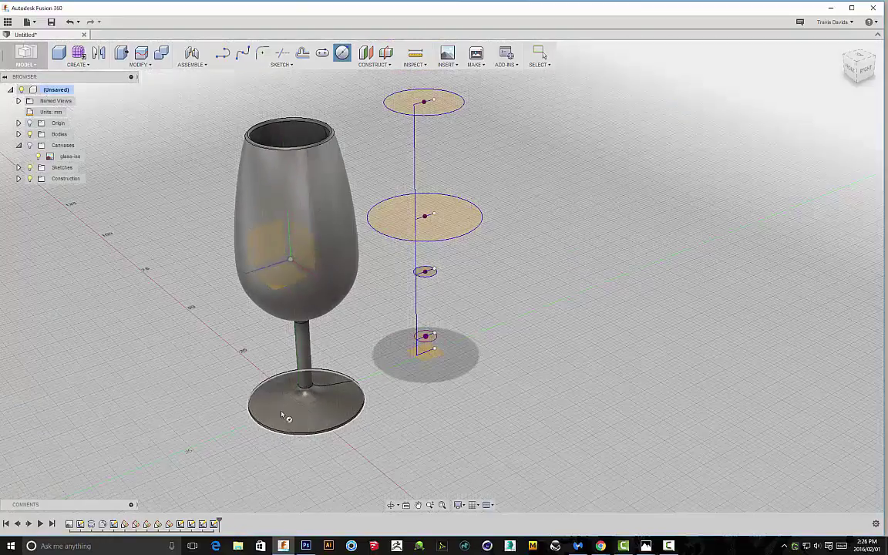
{"action": "middle_click_drag", "start_coordinate": [482, 386], "coordinate": [493, 436], "text": "shift"}
{"action": "scroll", "coordinate": [419, 328], "scroll_direction": "up", "scroll_amount": 3}
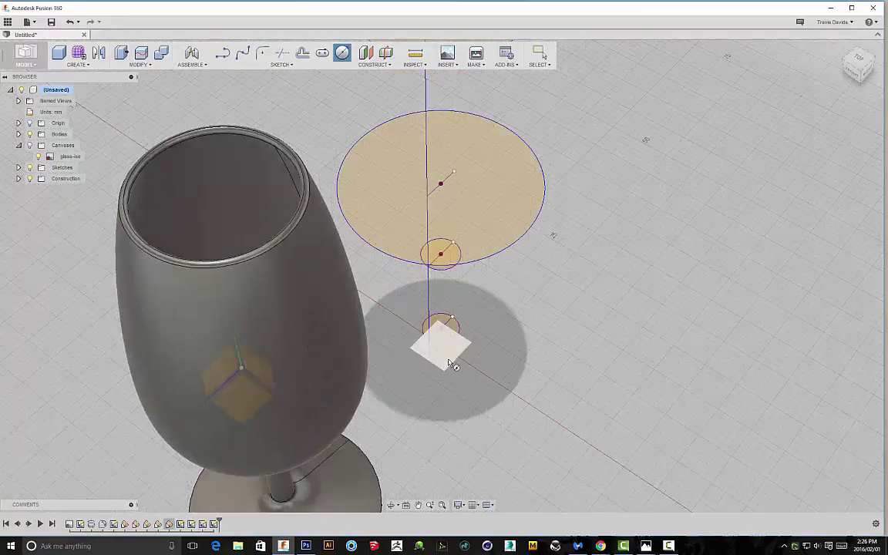
{"action": "double_click", "coordinate": [450, 363]}
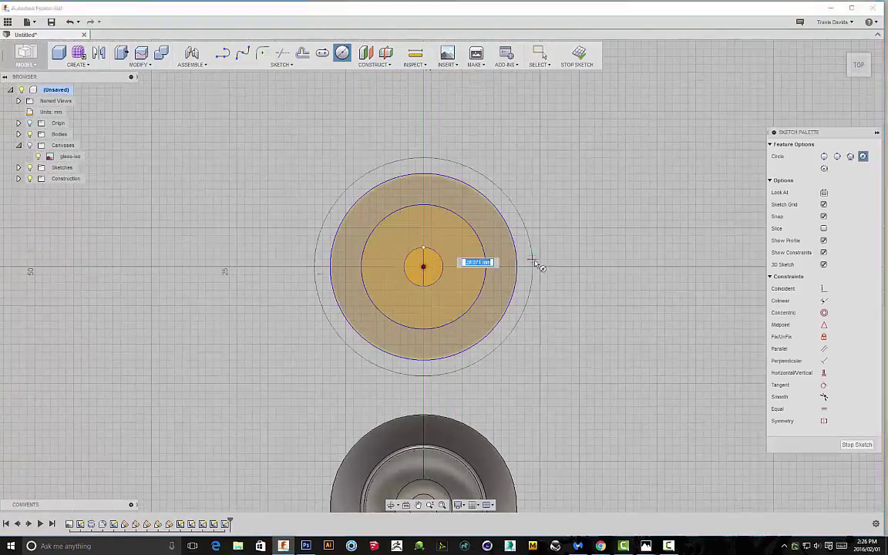
{"action": "left_click", "coordinate": [533, 273]}
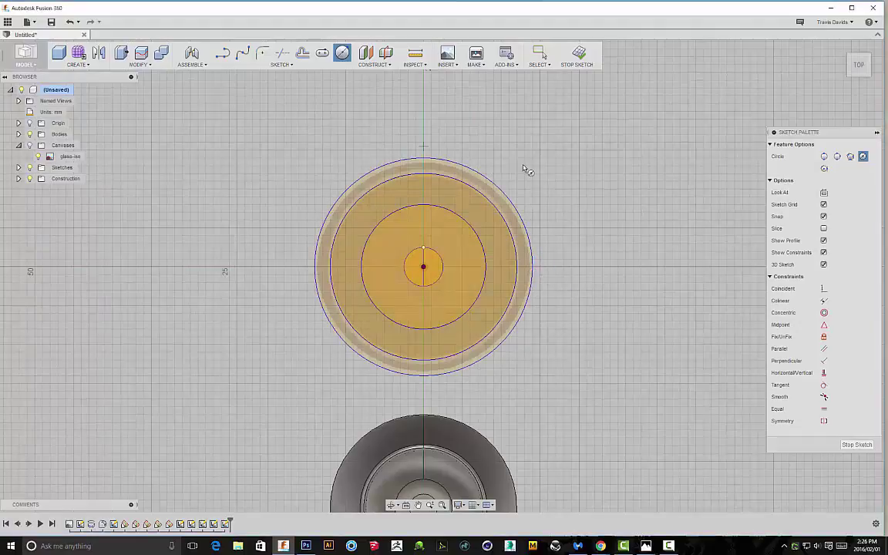
{"action": "left_click", "coordinate": [588, 191]}
{"action": "middle_click_drag", "start_coordinate": [543, 263], "coordinate": [635, 101], "text": "shift"}
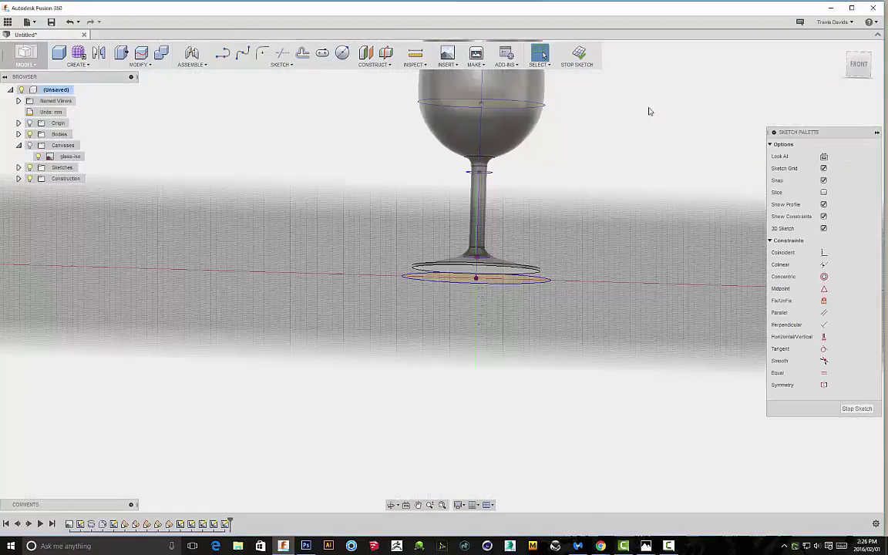
{"action": "left_click", "coordinate": [579, 52]}
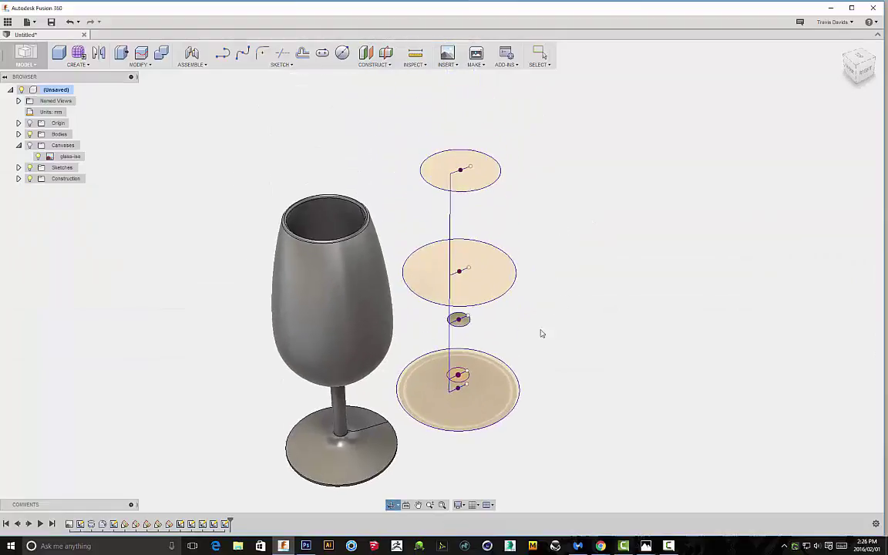
- Examine the five stacked circles beside the glass from several angles and up close
{"action": "mouse_move", "coordinate": [524, 324]}
{"action": "middle_mouse_down", "text": "shift"}
{"action": "mouse_move", "coordinate": [538, 353]}
{"action": "mouse_move", "coordinate": [460, 218]}
{"action": "mouse_move", "coordinate": [547, 240]}
{"action": "middle_mouse_up", "text": "shift"}
{"action": "middle_click_drag", "start_coordinate": [539, 180], "coordinate": [405, 153], "text": "shift"}
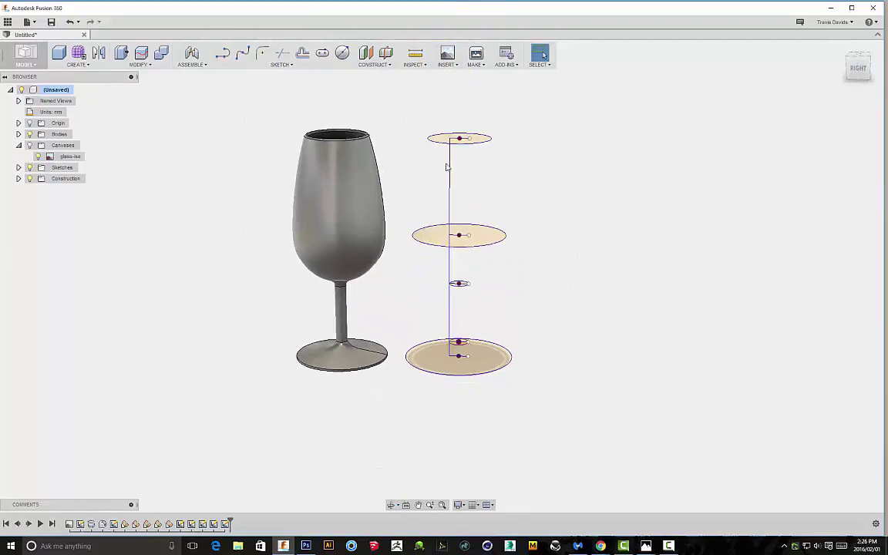
{"action": "mouse_move", "coordinate": [555, 173]}
{"action": "middle_mouse_down", "text": "shift"}
{"action": "mouse_move", "coordinate": [567, 190]}
{"action": "mouse_move", "coordinate": [513, 149]}
{"action": "mouse_move", "coordinate": [494, 162]}
{"action": "middle_mouse_up", "text": "shift"}
{"action": "middle_click_drag", "start_coordinate": [516, 324], "coordinate": [482, 175], "text": "shift"}
{"action": "scroll", "coordinate": [477, 174], "scroll_direction": "up", "scroll_amount": 3}
{"action": "scroll", "coordinate": [434, 389], "scroll_direction": "up", "scroll_amount": 4}
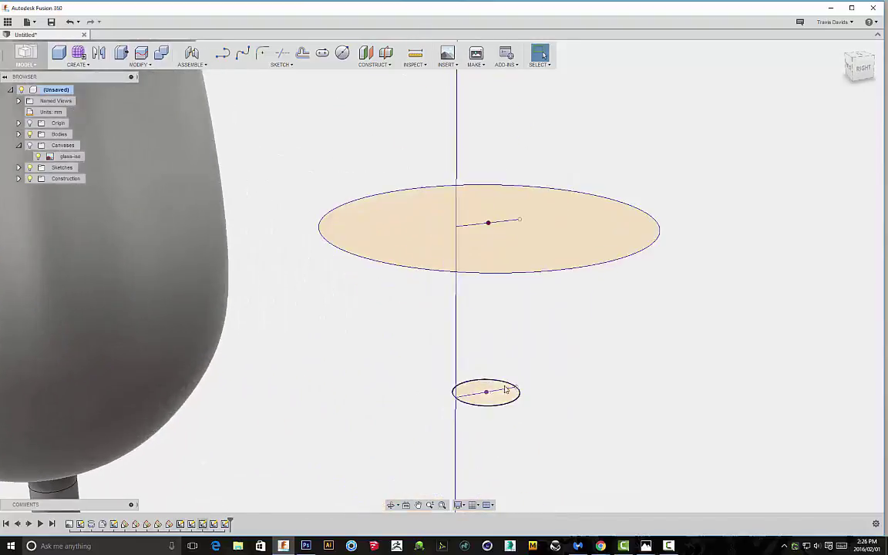
{"action": "scroll", "coordinate": [524, 389], "scroll_direction": "down", "scroll_amount": 5}
{"action": "middle_click_drag", "start_coordinate": [617, 396], "coordinate": [582, 344]}
- Start a Loft using the top circle and the large circle below it as the first two profiles
{"action": "left_click", "coordinate": [73, 65]}
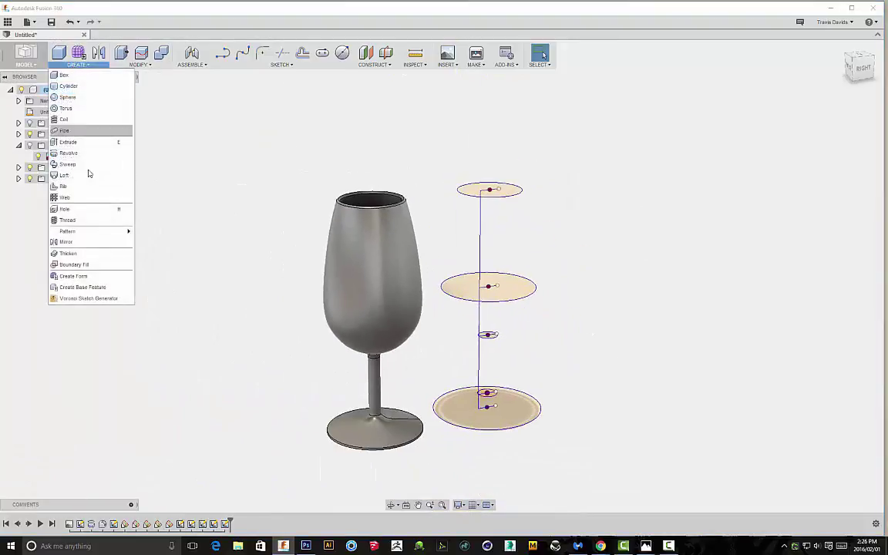
{"action": "left_click", "coordinate": [63, 172]}
{"action": "scroll", "coordinate": [586, 279], "scroll_direction": "up", "scroll_amount": 2}
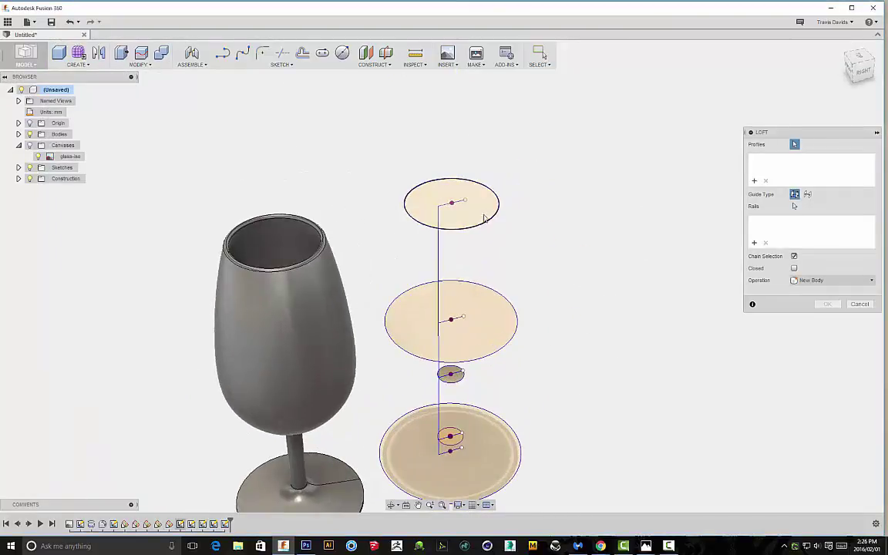
{"action": "left_click", "coordinate": [479, 215]}
{"action": "middle_click_drag", "start_coordinate": [562, 294], "coordinate": [412, 97], "text": "shift"}
{"action": "scroll", "coordinate": [561, 315], "scroll_direction": "down", "scroll_amount": 1}
{"action": "middle_click_drag", "start_coordinate": [561, 314], "coordinate": [531, 257]}
{"action": "left_click", "coordinate": [465, 241]}
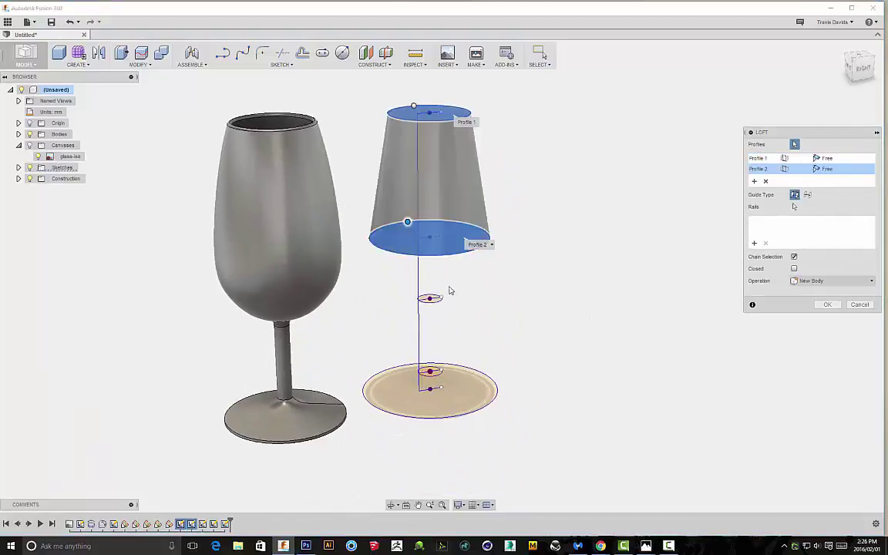
- Add the two small stem circles and the base circle as Loft profiles and create the loft as a new body
{"action": "scroll", "coordinate": [425, 297], "scroll_direction": "up", "scroll_amount": 5}
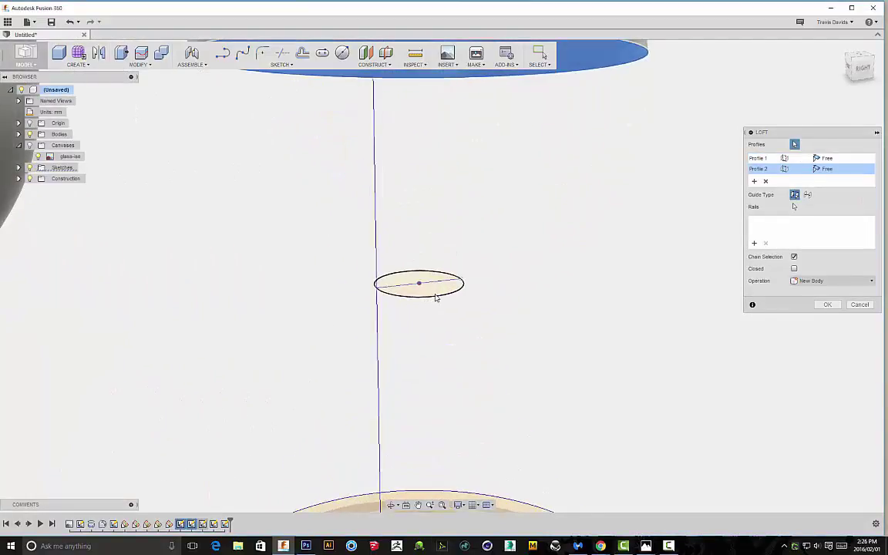
{"action": "left_click", "coordinate": [448, 290]}
{"action": "scroll", "coordinate": [509, 301], "scroll_direction": "down", "scroll_amount": 6}
{"action": "middle_click_drag", "start_coordinate": [555, 304], "coordinate": [551, 277], "text": "shift"}
{"action": "middle_click_drag", "start_coordinate": [550, 331], "coordinate": [545, 362], "text": "shift"}
{"action": "scroll", "coordinate": [545, 362], "scroll_direction": "up", "scroll_amount": 5}
{"action": "left_click", "coordinate": [438, 359]}
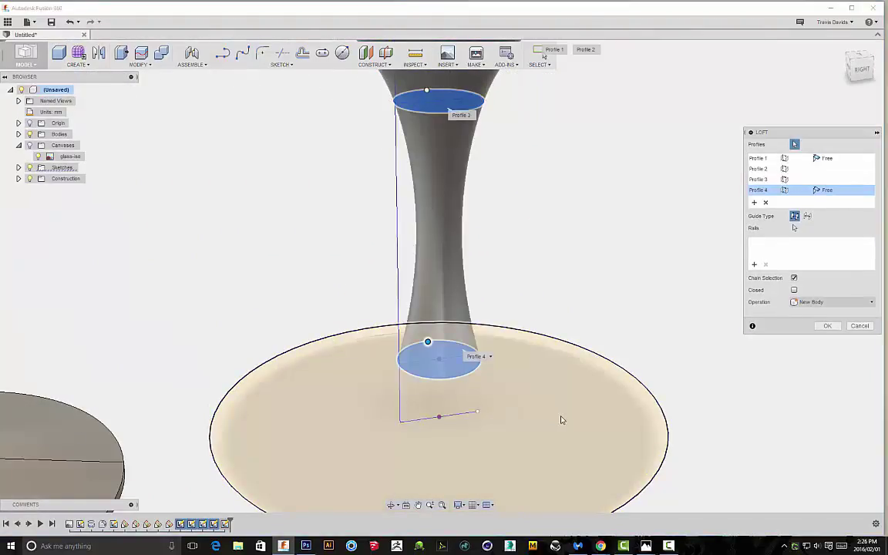
{"action": "left_click", "coordinate": [571, 377]}
{"action": "scroll", "coordinate": [598, 323], "scroll_direction": "down", "scroll_amount": 6}
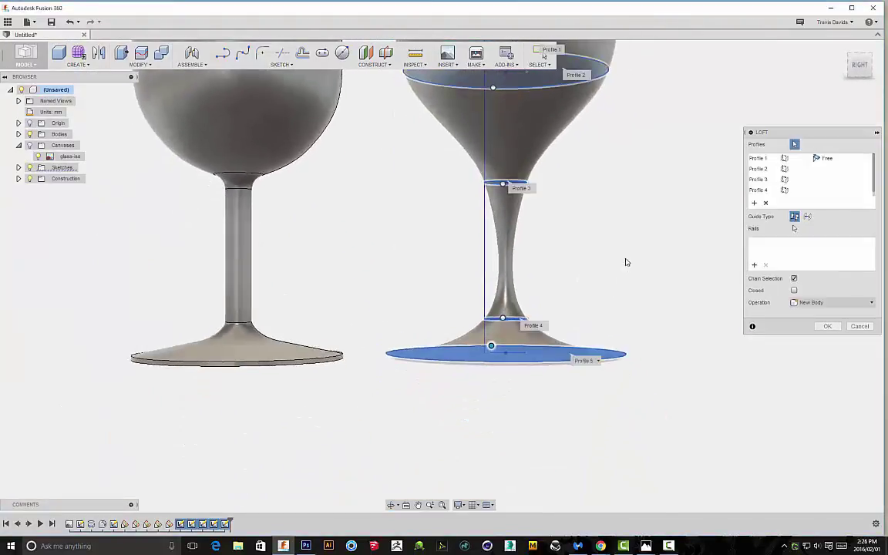
{"action": "left_click", "coordinate": [835, 328]}
- Examine the lofted glass next to the revolved one, comparing their bowl and stem shapes
{"action": "scroll", "coordinate": [740, 308], "scroll_direction": "down", "scroll_amount": 4}
{"action": "middle_click_drag", "start_coordinate": [721, 289], "coordinate": [648, 275], "text": "shift"}
{"action": "middle_click_drag", "start_coordinate": [606, 298], "coordinate": [540, 270], "text": "shift"}
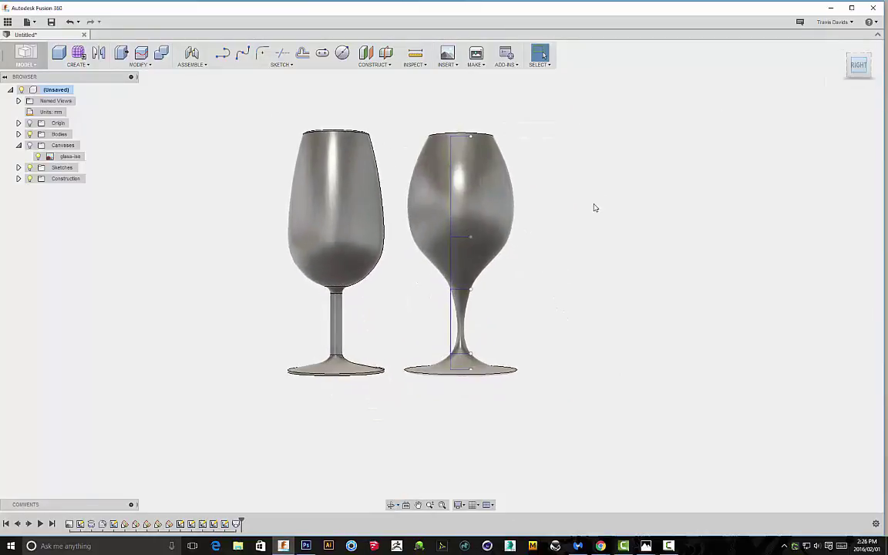
{"action": "middle_click_drag", "start_coordinate": [594, 208], "coordinate": [518, 318], "text": "shift"}
{"action": "scroll", "coordinate": [519, 319], "scroll_direction": "up", "scroll_amount": 3}
{"action": "scroll", "coordinate": [525, 317], "scroll_direction": "down", "scroll_amount": 4}
{"action": "scroll", "coordinate": [500, 321], "scroll_direction": "up", "scroll_amount": 6}
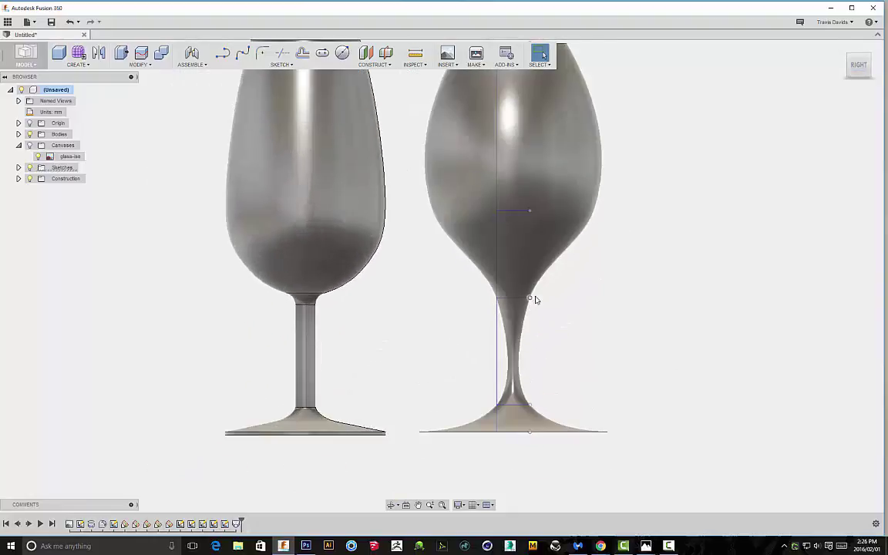
- Shift the short sketch lines at the upper and lower ends of the stem vertically to reshape the lofted glass
{"action": "scroll", "coordinate": [539, 307], "scroll_direction": "down", "scroll_amount": 1}
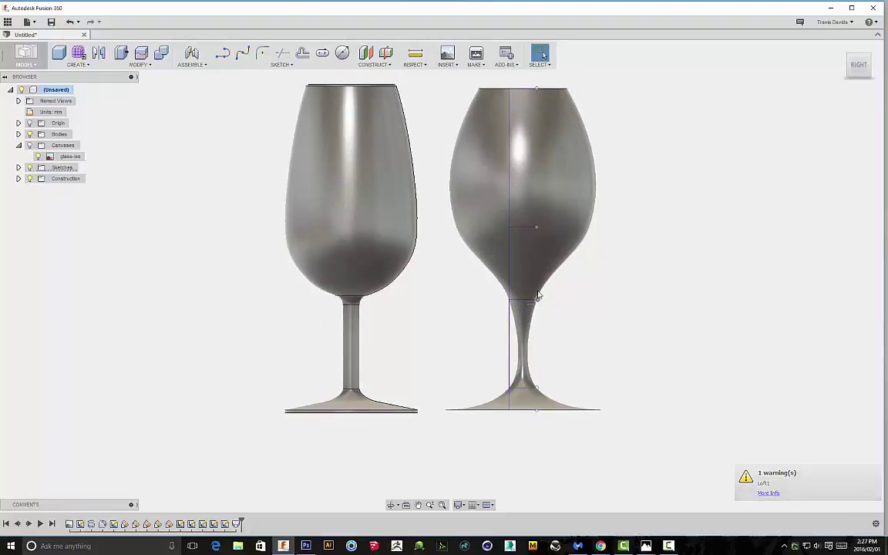
{"action": "middle_click_drag", "start_coordinate": [548, 293], "coordinate": [534, 302]}
{"action": "scroll", "coordinate": [513, 382], "scroll_direction": "up", "scroll_amount": 3}
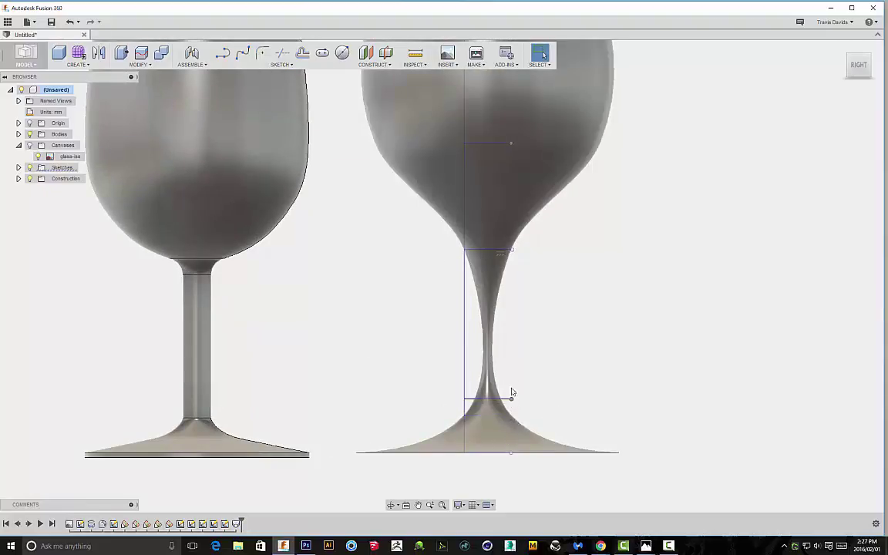
{"action": "left_click_drag", "start_coordinate": [511, 399], "coordinate": [511, 380]}
{"action": "scroll", "coordinate": [551, 302], "scroll_direction": "down", "scroll_amount": 4}
{"action": "left_click_drag", "start_coordinate": [498, 403], "coordinate": [495, 410]}
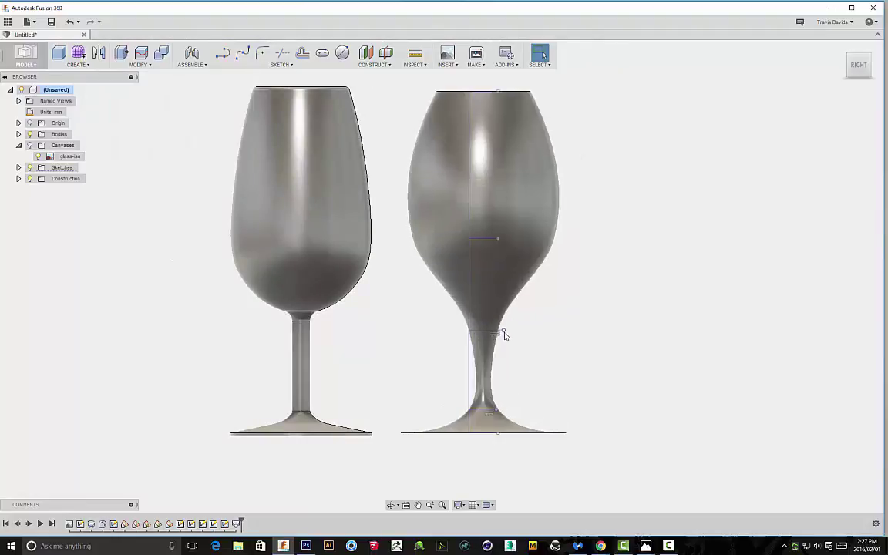
- Lower the rim sketch line and the line at the bowl's widest circle to make the lofted glass shorter and rounder
{"action": "middle_click_drag", "start_coordinate": [565, 283], "coordinate": [507, 192], "text": "shift"}
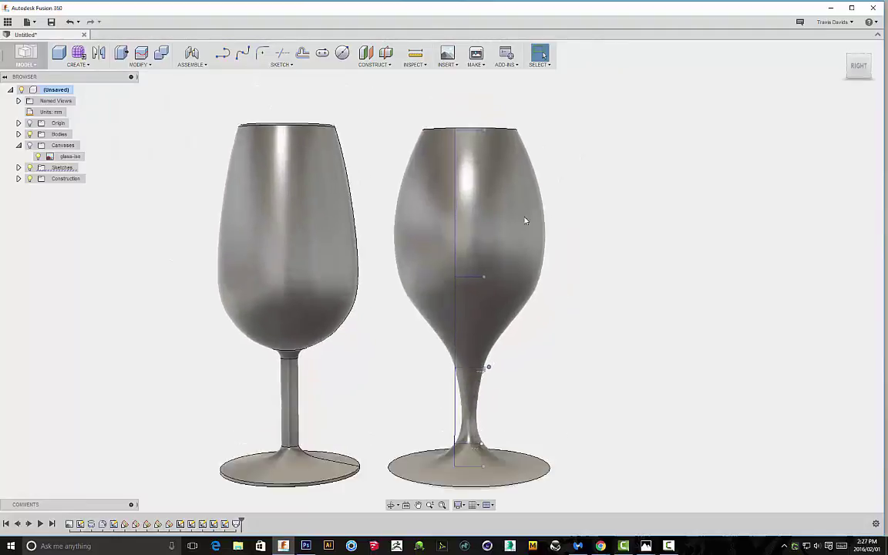
{"action": "mouse_move", "coordinate": [515, 151]}
{"action": "middle_mouse_down", "text": "shift"}
{"action": "mouse_move", "coordinate": [473, 164]}
{"action": "mouse_move", "coordinate": [559, 250]}
{"action": "mouse_move", "coordinate": [575, 222]}
{"action": "mouse_move", "coordinate": [499, 291]}
{"action": "mouse_move", "coordinate": [590, 290]}
{"action": "mouse_move", "coordinate": [479, 282]}
{"action": "middle_mouse_up", "text": "shift"}
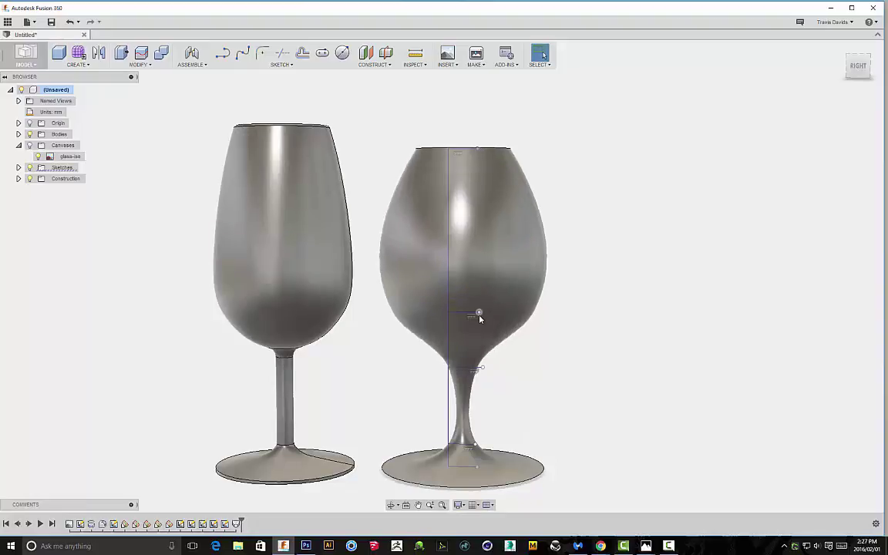
{"action": "middle_click_drag", "start_coordinate": [478, 312], "coordinate": [562, 287], "text": "shift"}
- Examine the reshaped lofted glass from above and from the side, and compare its base with the revolved glass's base
{"action": "middle_click_drag", "start_coordinate": [531, 247], "coordinate": [507, 366], "text": "shift"}
{"action": "scroll", "coordinate": [608, 372], "scroll_direction": "up", "scroll_amount": 3}
{"action": "scroll", "coordinate": [609, 372], "scroll_direction": "down", "scroll_amount": 3}
{"action": "middle_click_drag", "start_coordinate": [632, 327], "coordinate": [546, 341], "text": "shift"}
{"action": "middle_click_drag", "start_coordinate": [594, 357], "coordinate": [528, 288], "text": "shift"}
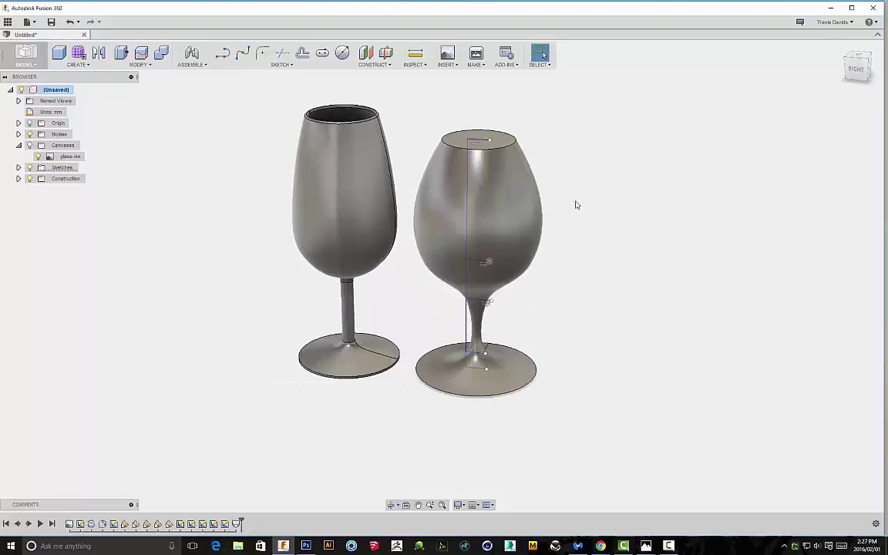
{"action": "middle_click_drag", "start_coordinate": [576, 210], "coordinate": [641, 341], "text": "shift"}
{"action": "scroll", "coordinate": [413, 340], "scroll_direction": "up", "scroll_amount": 3}
{"action": "scroll", "coordinate": [410, 398], "scroll_direction": "up", "scroll_amount": 3}
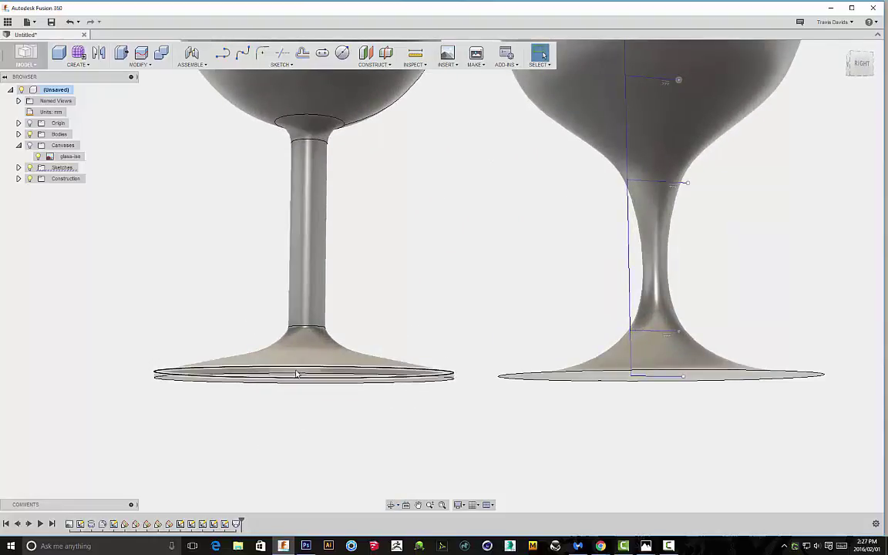
- Extrude the flat underside of the lofted glass's base 0.5 mm downward, joined to the body
{"action": "middle_click_drag", "start_coordinate": [417, 447], "coordinate": [422, 396], "text": "shift"}
{"action": "middle_click_drag", "start_coordinate": [401, 332], "coordinate": [482, 403], "text": "shift"}
{"action": "middle_click_drag", "start_coordinate": [661, 453], "coordinate": [440, 389]}
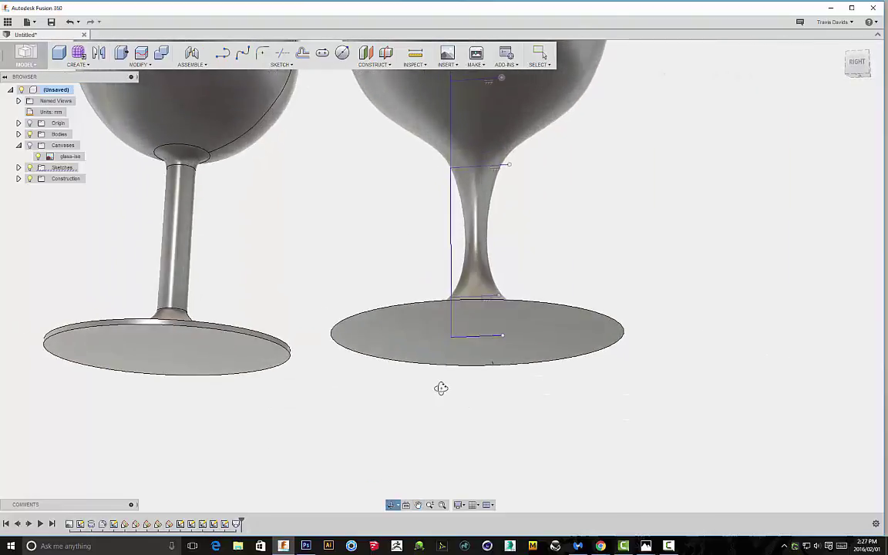
{"action": "left_click", "coordinate": [582, 341]}
{"action": "right_click", "coordinate": [624, 266]}
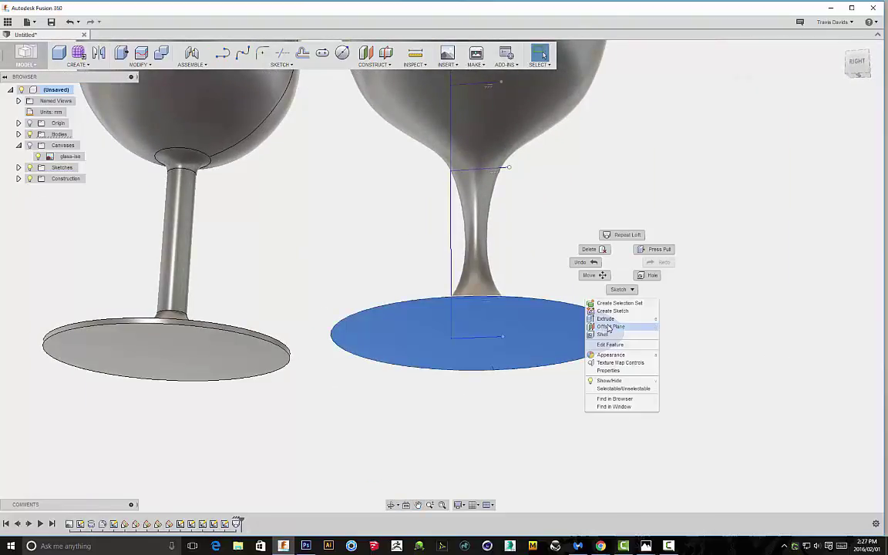
{"action": "left_click", "coordinate": [606, 318]}
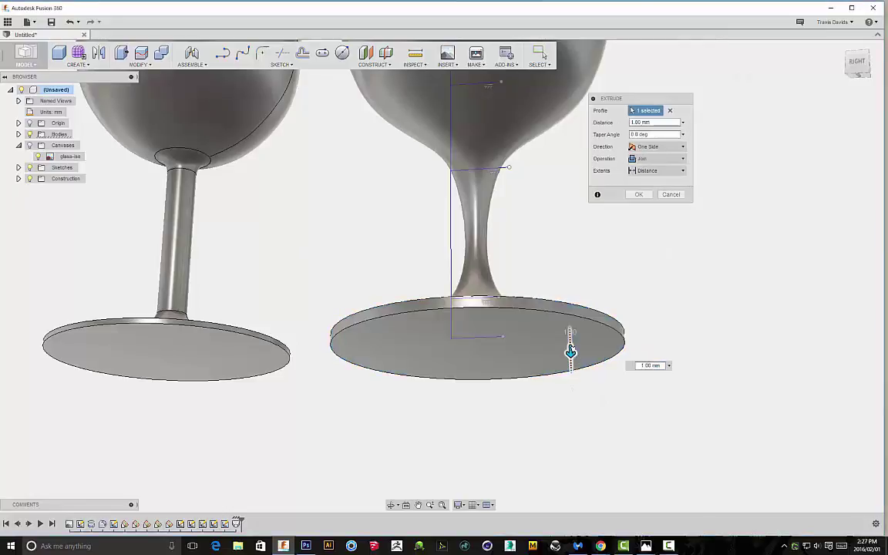
{"action": "middle_click_drag", "start_coordinate": [571, 351], "coordinate": [567, 321], "text": "shift"}
{"action": "scroll", "coordinate": [531, 342], "scroll_direction": "up", "scroll_amount": 3}
{"action": "left_click_drag", "start_coordinate": [584, 339], "coordinate": [582, 330]}
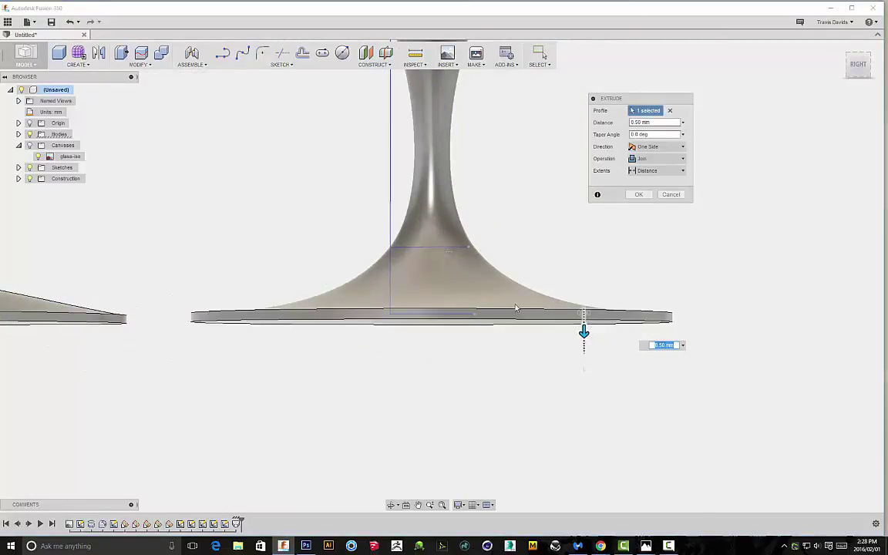
{"action": "scroll", "coordinate": [601, 270], "scroll_direction": "down", "scroll_amount": 3}
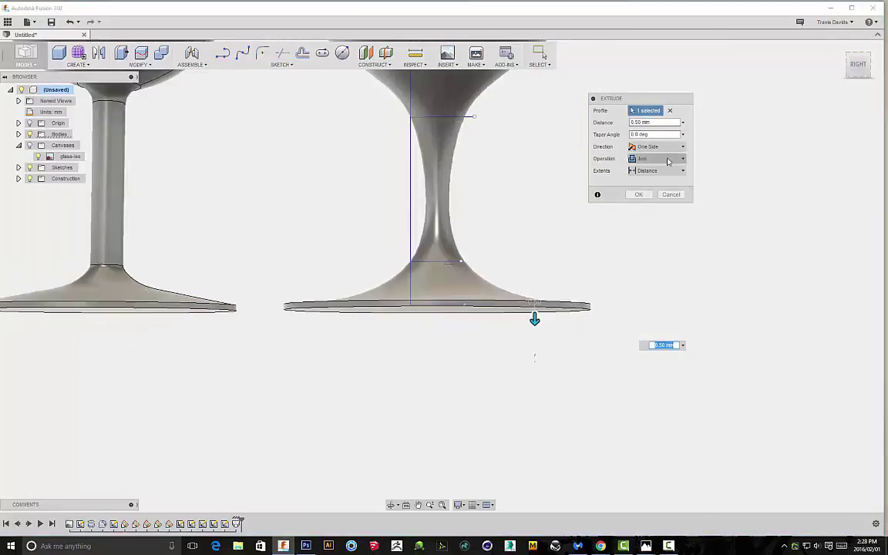
{"action": "left_click", "coordinate": [644, 195]}
- Shell the lofted glass through its flat top face with an inside thickness of 1 mm
{"action": "scroll", "coordinate": [675, 193], "scroll_direction": "down", "scroll_amount": 3}
{"action": "middle_click_drag", "start_coordinate": [695, 198], "coordinate": [636, 378], "text": "shift"}
{"action": "scroll", "coordinate": [711, 326], "scroll_direction": "down", "scroll_amount": 3}
{"action": "left_click", "coordinate": [493, 258]}
{"action": "right_click", "coordinate": [566, 270]}
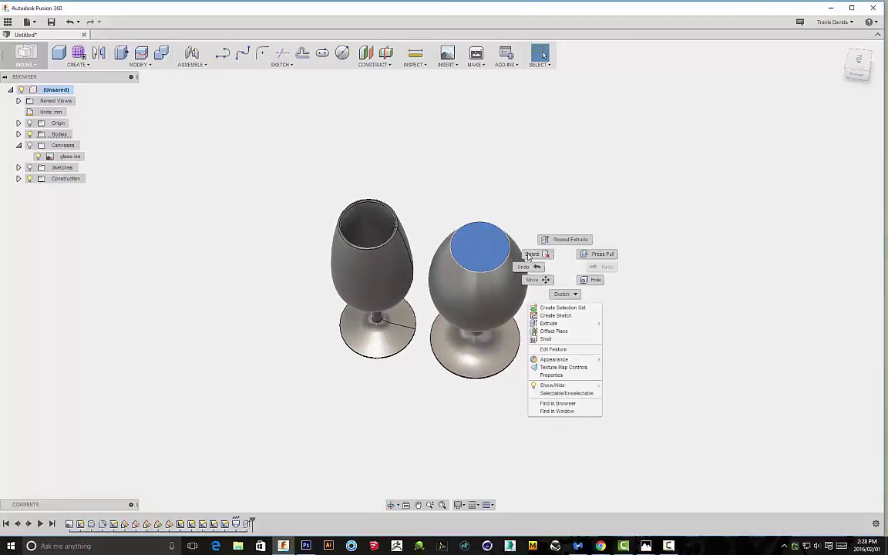
{"action": "scroll", "coordinate": [509, 247], "scroll_direction": "up", "scroll_amount": 5}
{"action": "right_click", "coordinate": [579, 200]}
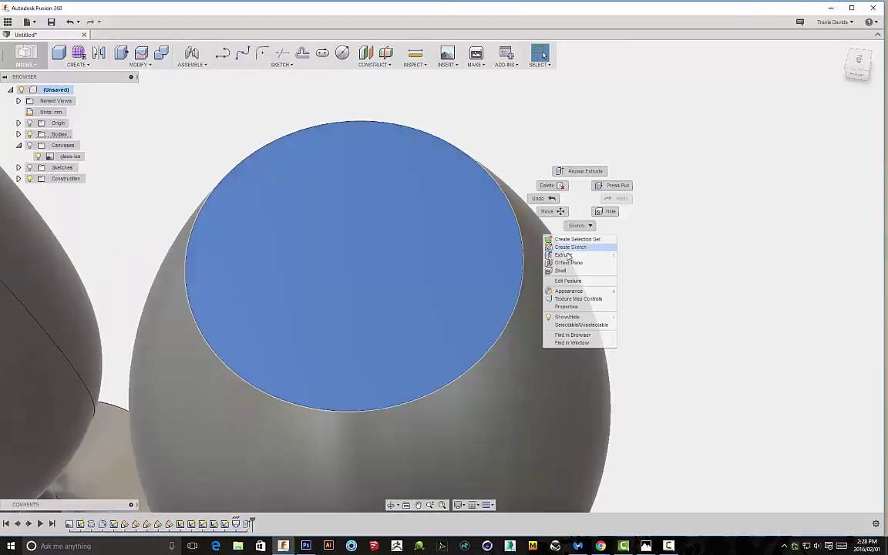
{"action": "left_click", "coordinate": [562, 272]}
{"action": "scroll", "coordinate": [463, 275], "scroll_direction": "up", "scroll_amount": 4}
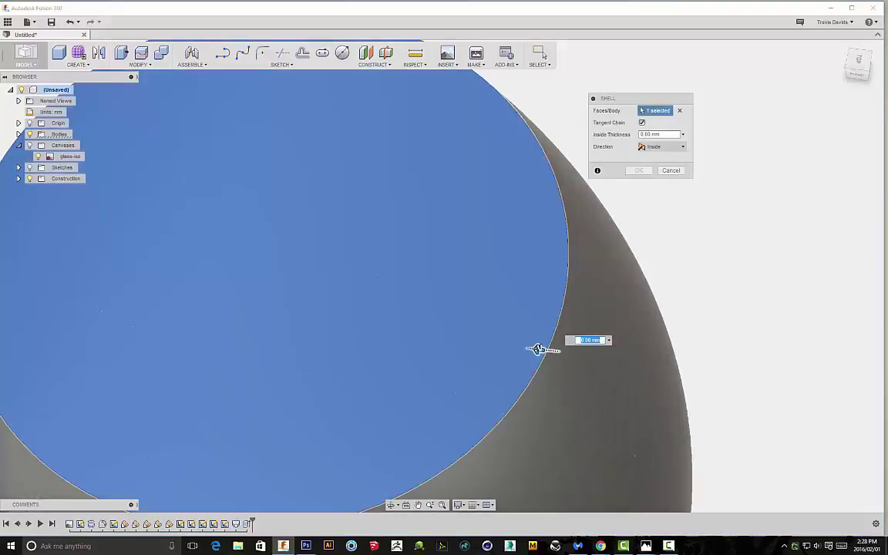
{"action": "left_click_drag", "start_coordinate": [537, 350], "coordinate": [506, 346]}
{"action": "scroll", "coordinate": [504, 346], "scroll_direction": "down", "scroll_amount": 5}
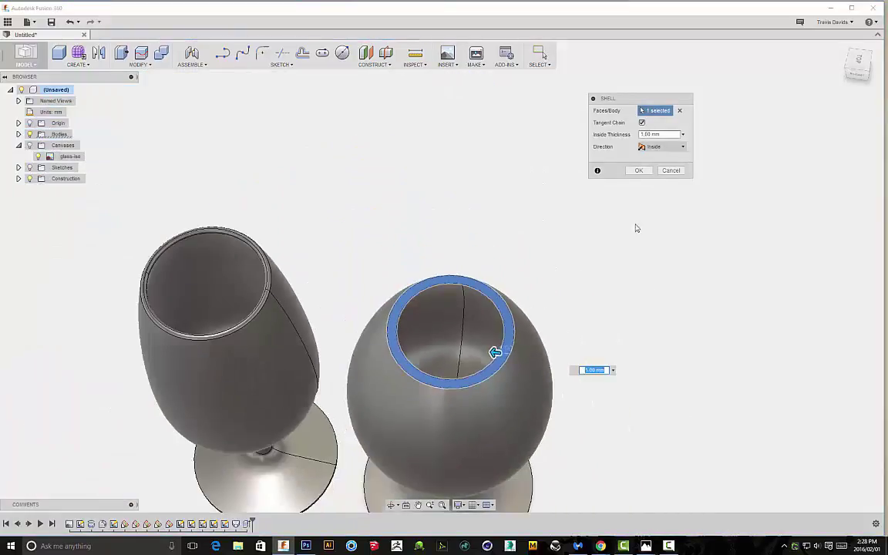
{"action": "left_click", "coordinate": [646, 174]}
- Fillet the inner and outer rim edges of the lofted glass with a 0.5 mm constant radius
{"action": "middle_click_drag", "start_coordinate": [609, 275], "coordinate": [613, 248], "text": "shift"}
{"action": "scroll", "coordinate": [610, 202], "scroll_direction": "up", "scroll_amount": 1}
{"action": "scroll", "coordinate": [613, 202], "scroll_direction": "down", "scroll_amount": 5}
{"action": "middle_click_drag", "start_coordinate": [656, 210], "coordinate": [628, 238], "text": "shift"}
{"action": "scroll", "coordinate": [586, 220], "scroll_direction": "up", "scroll_amount": 3}
{"action": "scroll", "coordinate": [485, 213], "scroll_direction": "up", "scroll_amount": 2}
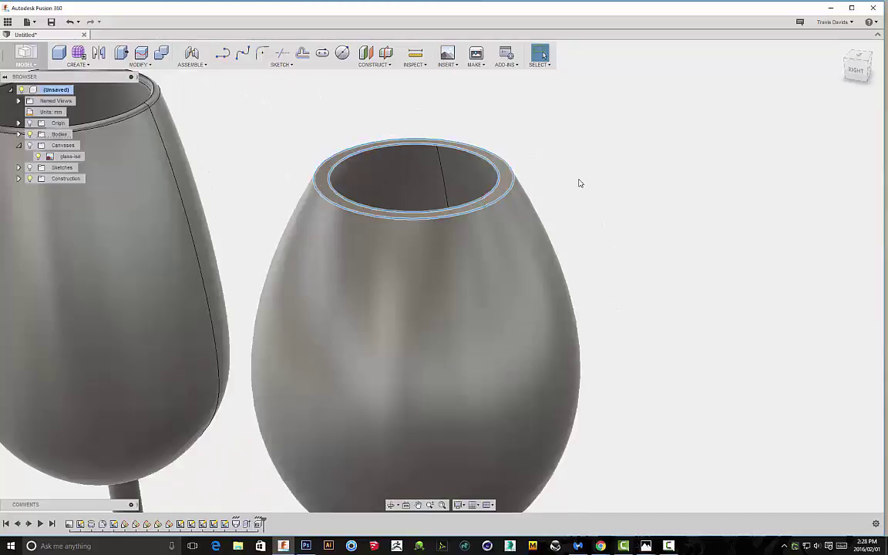
{"action": "left_click", "coordinate": [558, 242]}
{"action": "scroll", "coordinate": [449, 188], "scroll_direction": "up", "scroll_amount": 3}
{"action": "left_click_drag", "start_coordinate": [421, 156], "coordinate": [446, 182]}
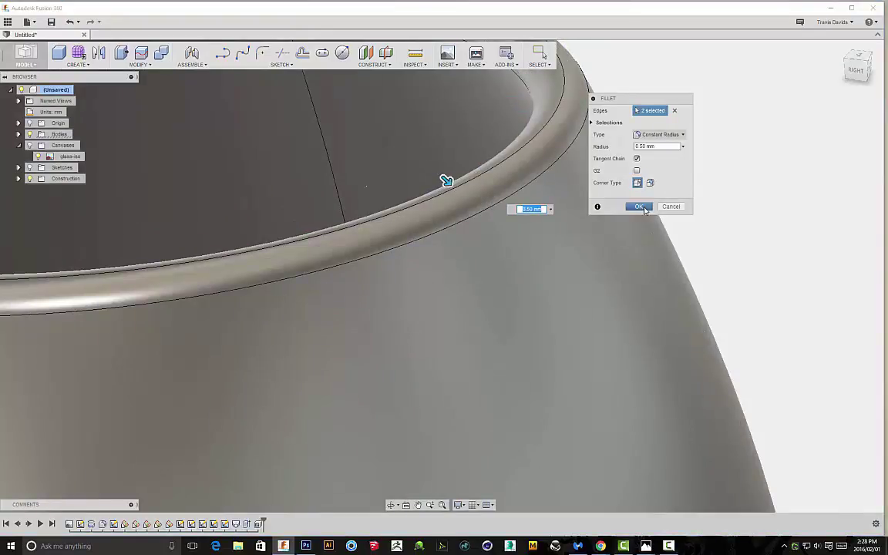
{"action": "left_click", "coordinate": [640, 207]}
{"action": "scroll", "coordinate": [687, 254], "scroll_direction": "down", "scroll_amount": 10}
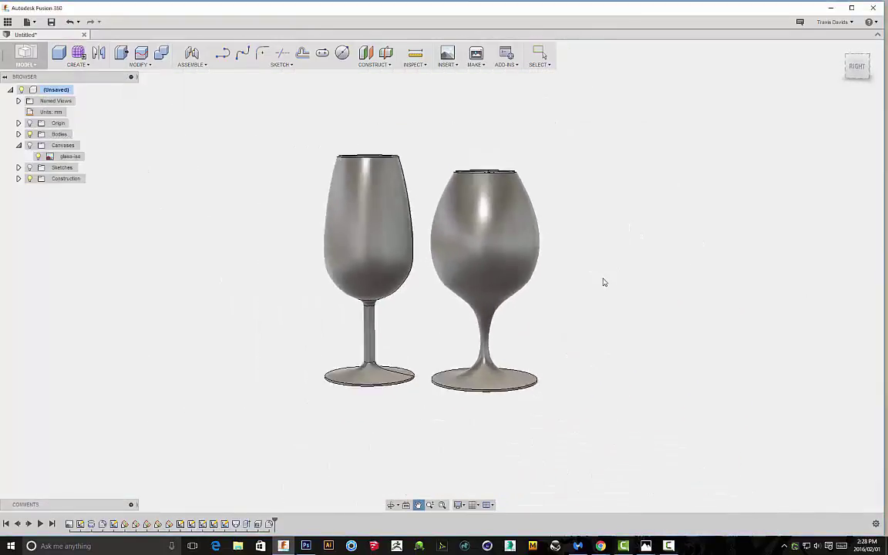
{"action": "middle_click_drag", "start_coordinate": [604, 282], "coordinate": [433, 357], "text": "shift"}
{"action": "middle_click_drag", "start_coordinate": [482, 341], "coordinate": [525, 300], "text": "shift"}
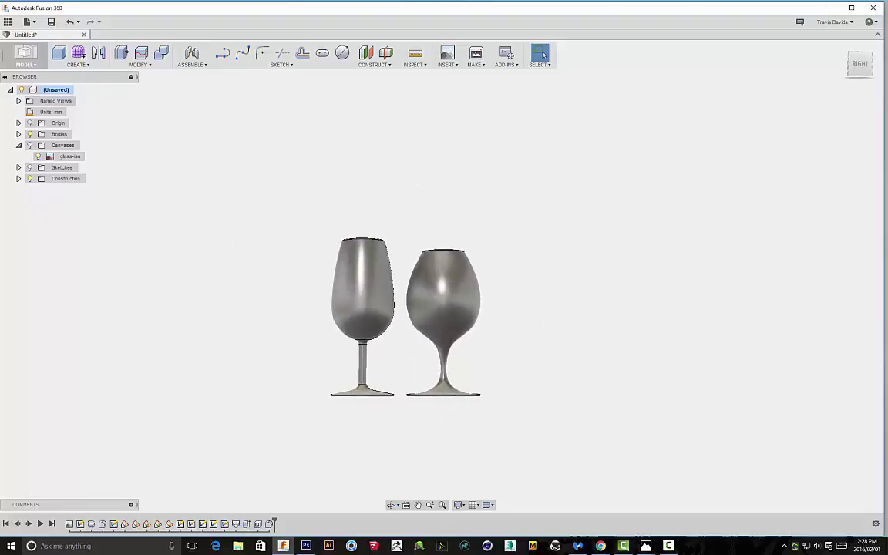